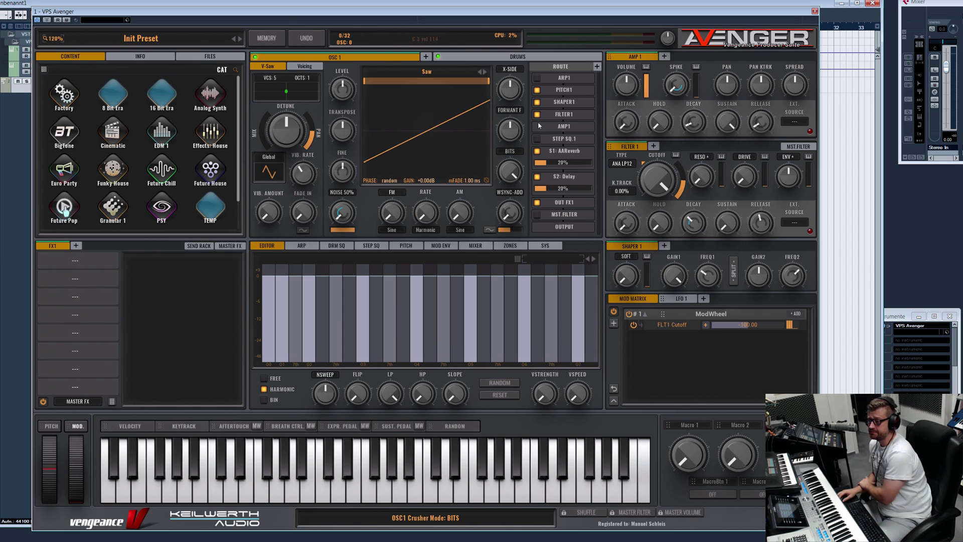
# Switch oscillator 1 to a granular source and try Cowbell Loop, Bitpitcher and Fillin Freak from Granular Factory Drumloops
pyautogui.click(426, 72)
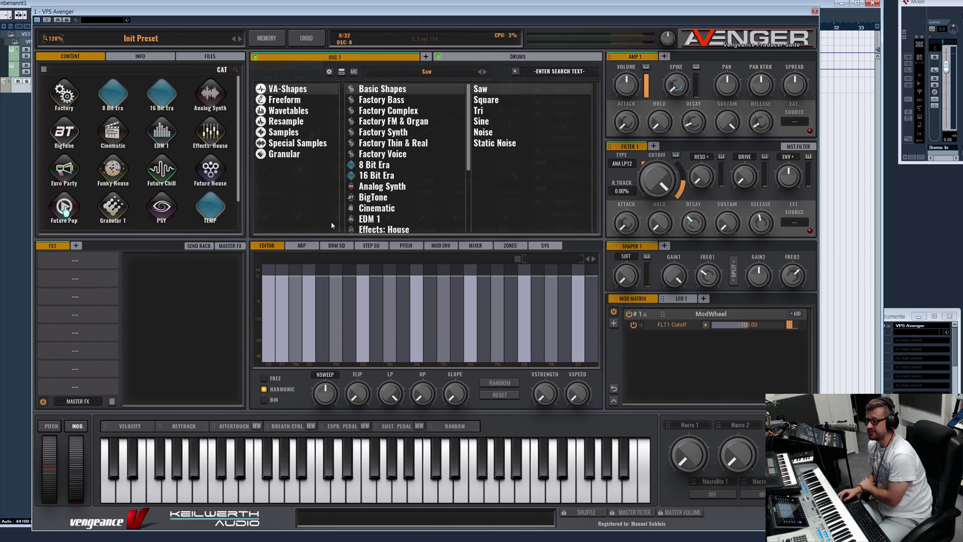
pyautogui.click(283, 155)
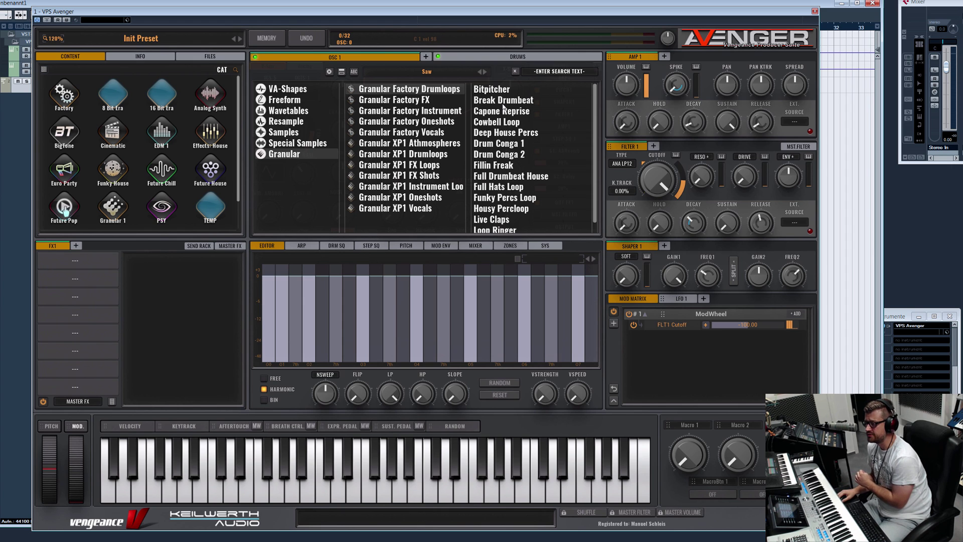
pyautogui.click(535, 122)
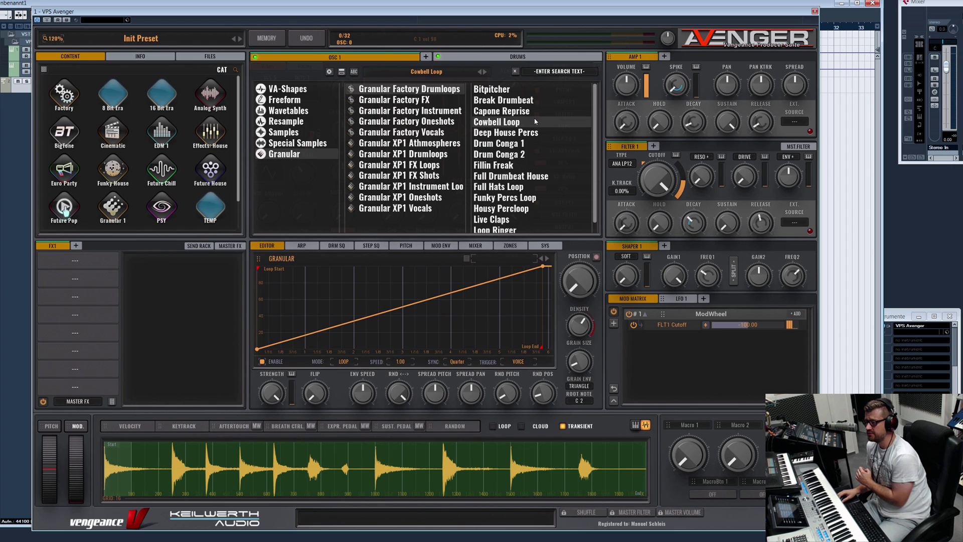
pyautogui.click(512, 93)
pyautogui.click(545, 121)
pyautogui.click(493, 163)
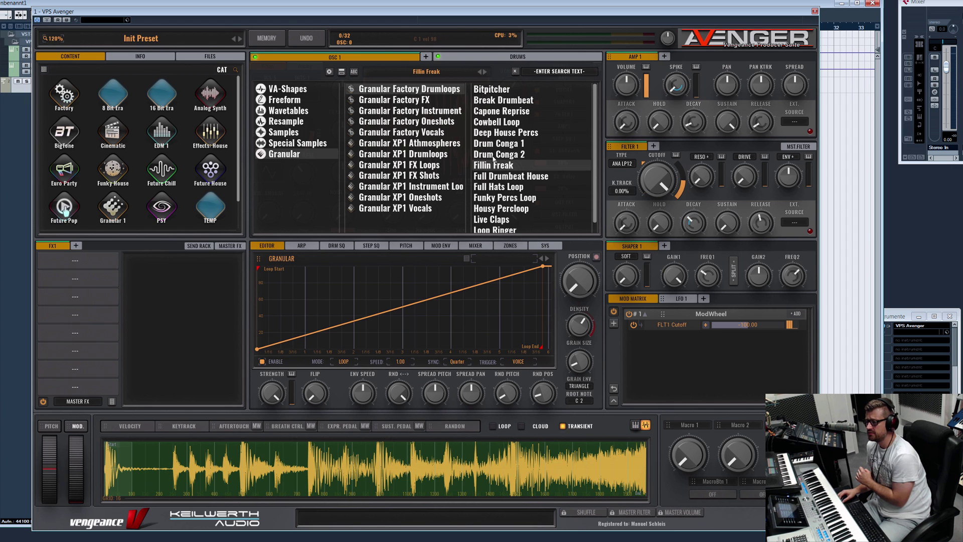
# Load the DJ Spin sample from Granular Factory Vocals into oscillator 1 and return to the oscillator controls
pyautogui.click(455, 115)
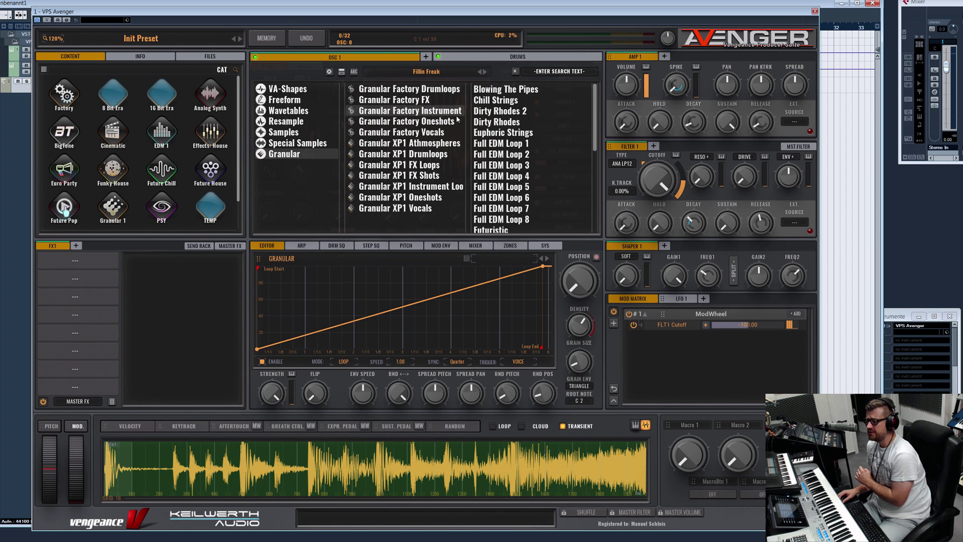
pyautogui.click(389, 133)
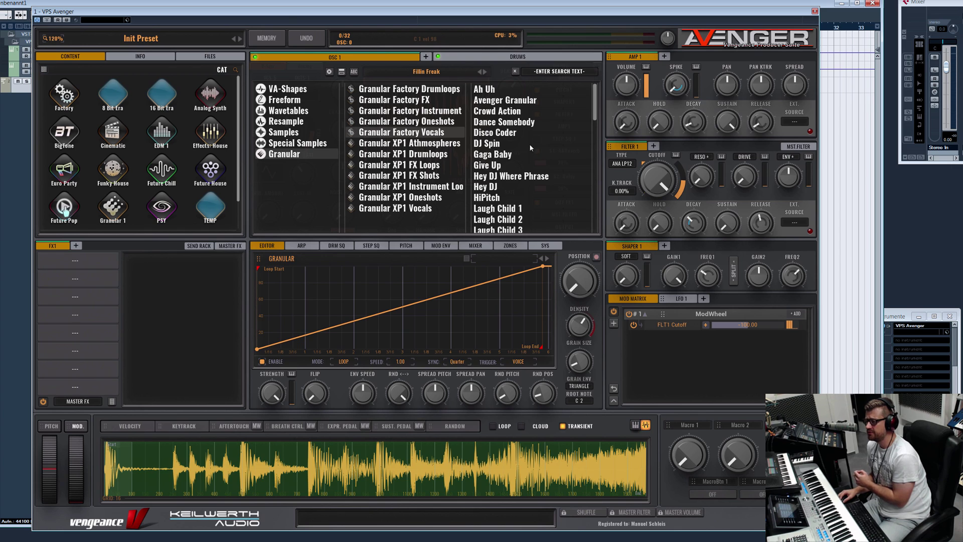
pyautogui.click(506, 144)
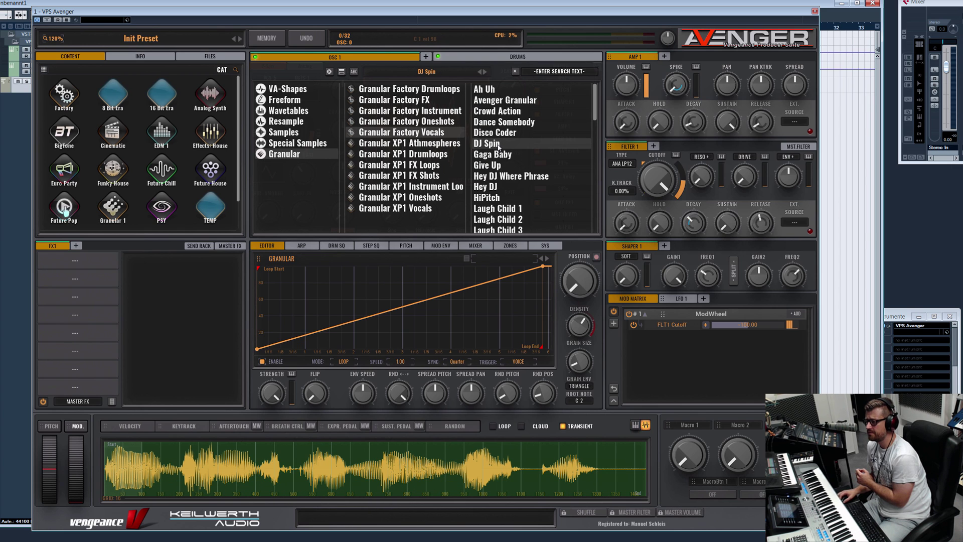
pyautogui.doubleClick(498, 145)
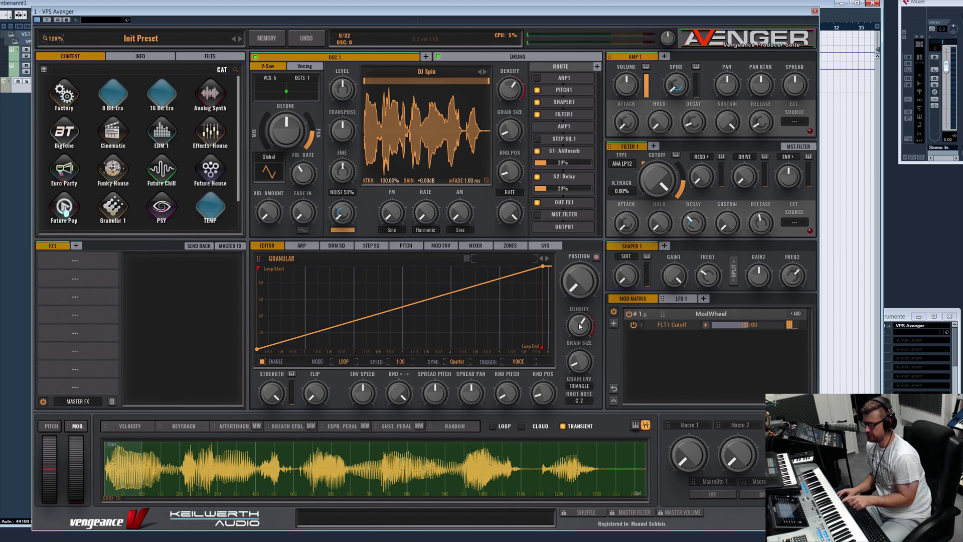
# Try low and high grain densities on the DJ Spin oscillator, including 128.64 and 200 grains per second
pyautogui.moveTo(579, 326); pyautogui.dragTo(582, 384)
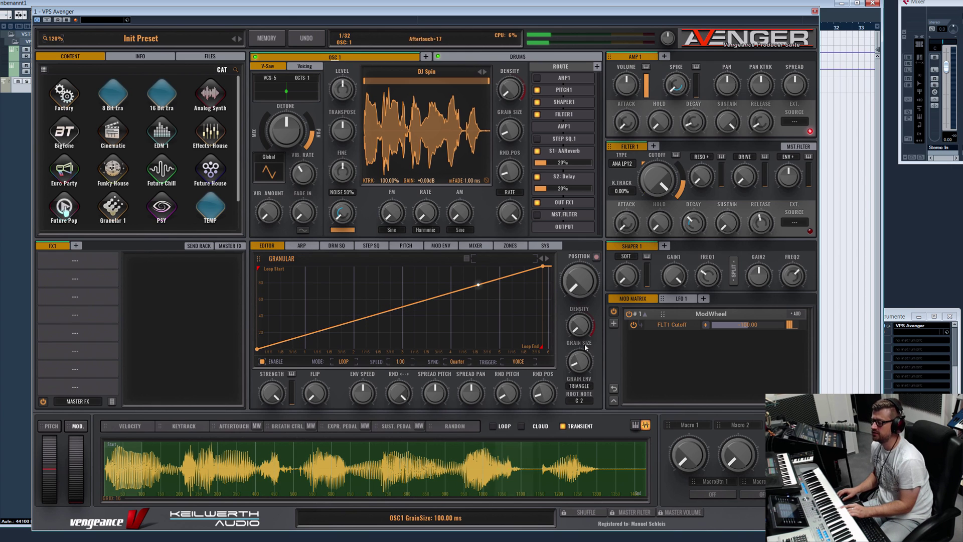
pyautogui.moveTo(580, 332); pyautogui.dragTo(583, 271)
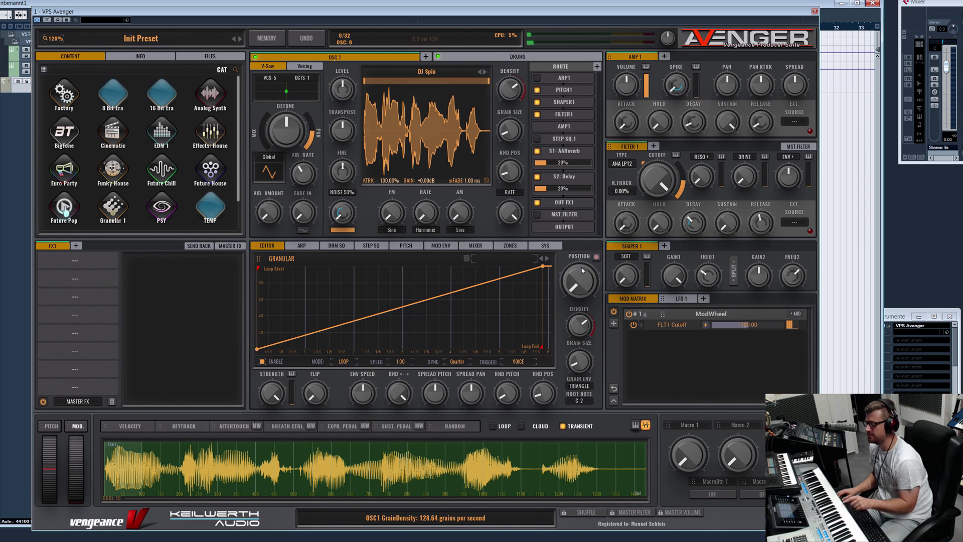
pyautogui.moveTo(581, 271); pyautogui.dragTo(588, 243)
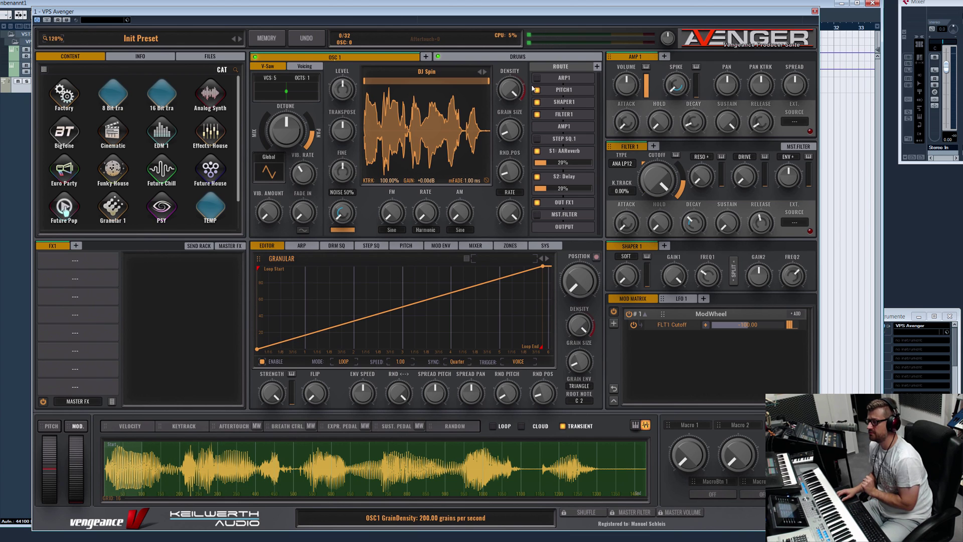
pyautogui.moveTo(579, 325); pyautogui.dragTo(579, 365)
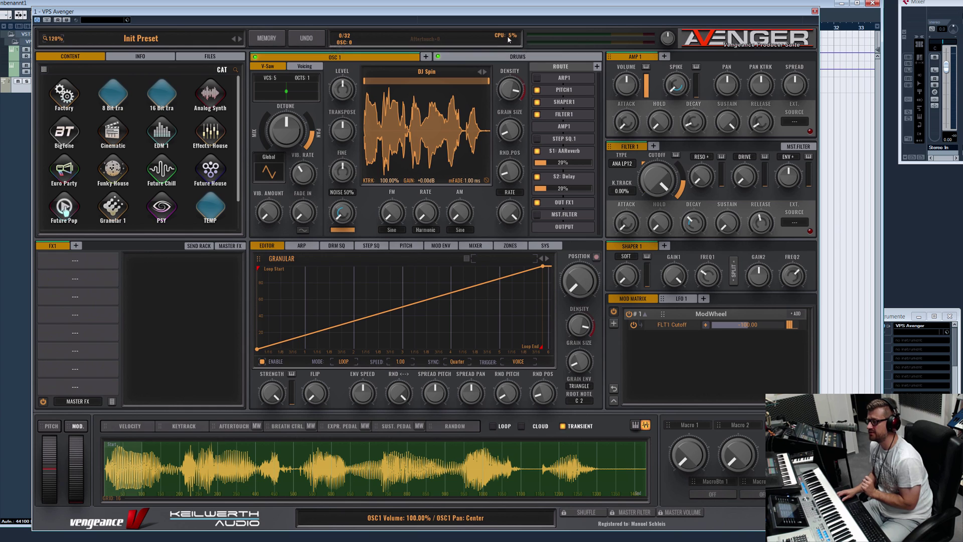
pyautogui.moveTo(580, 325); pyautogui.dragTo(588, 415)
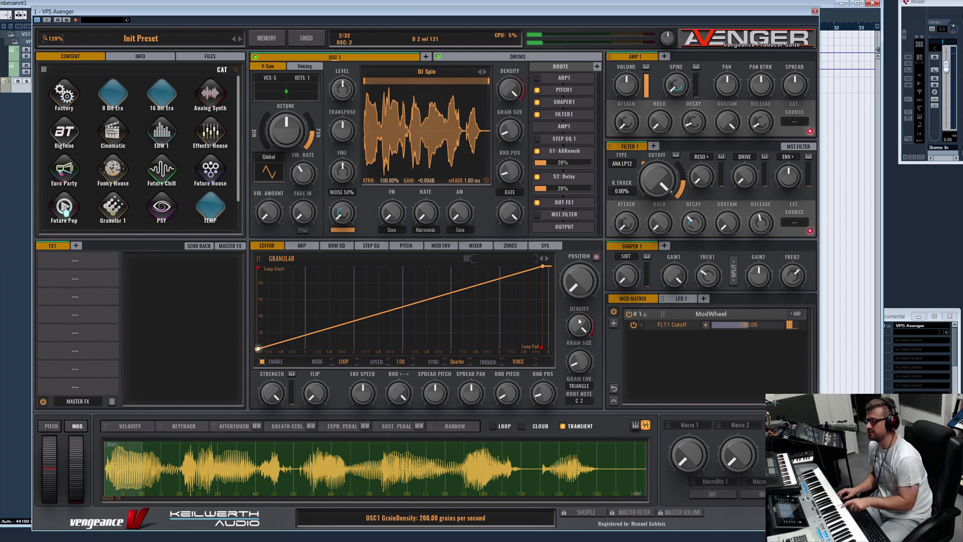
pyautogui.moveTo(579, 321)
pyautogui.mouseDown()
pyautogui.moveTo(575, 369)
pyautogui.moveTo(578, 326)
pyautogui.mouseUp()
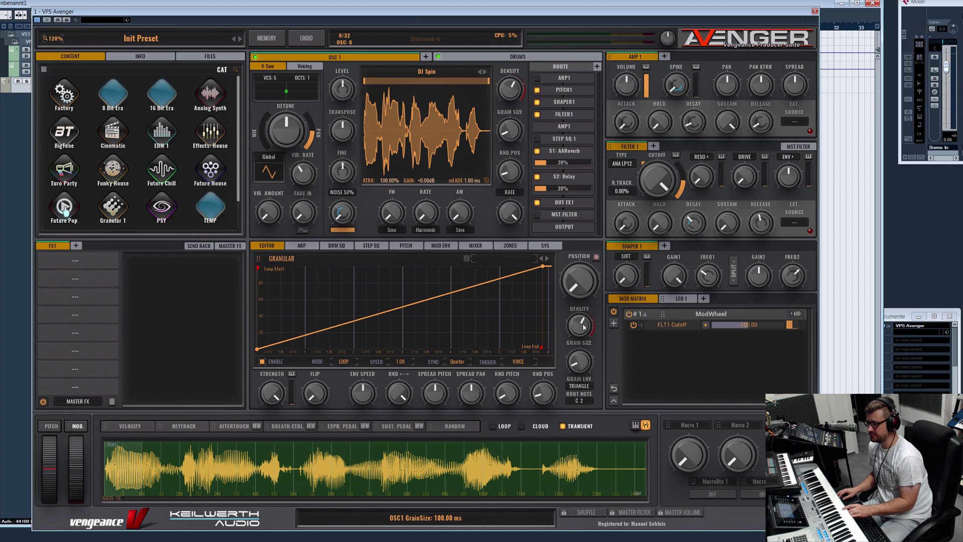
# Reset the granular envelope to its default settings
pyautogui.click(466, 259)
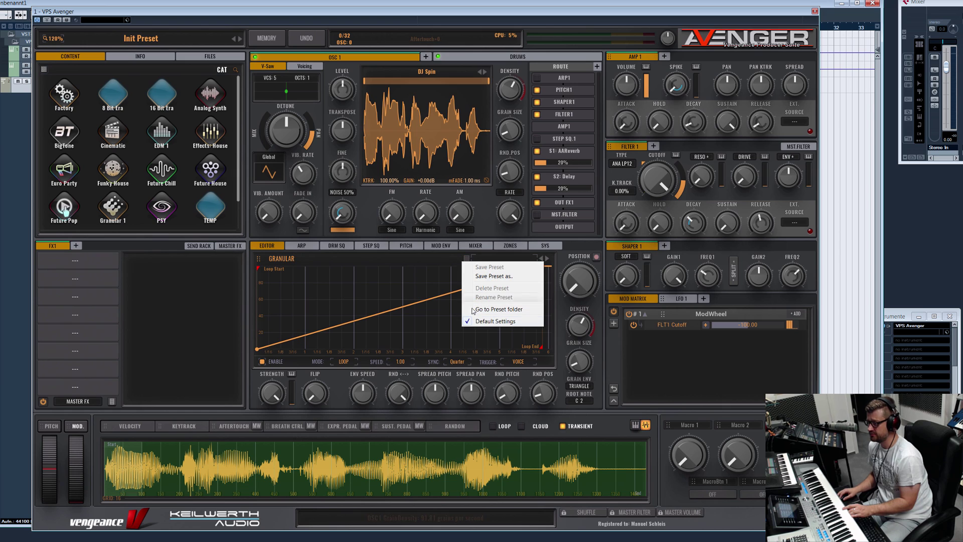
pyautogui.click(501, 253)
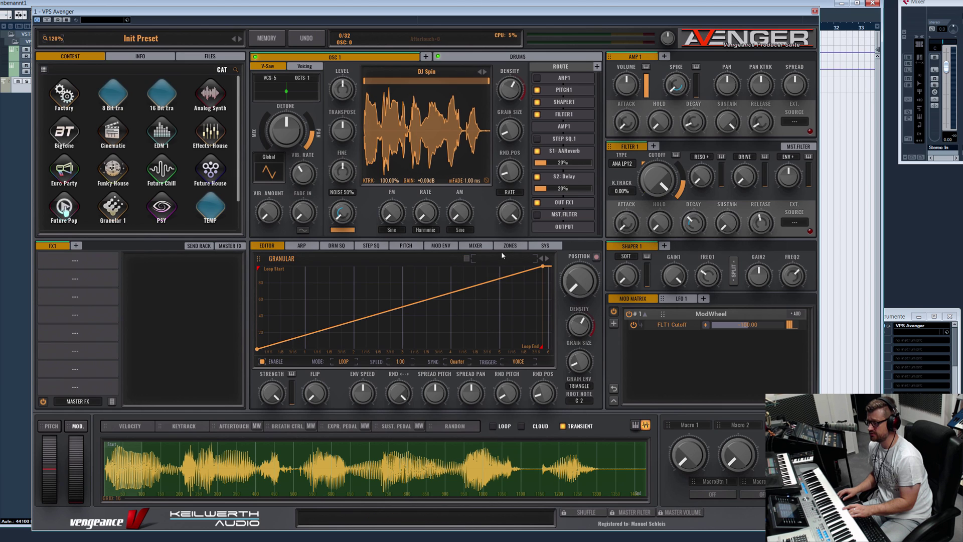
pyautogui.click(466, 258)
pyautogui.click(501, 322)
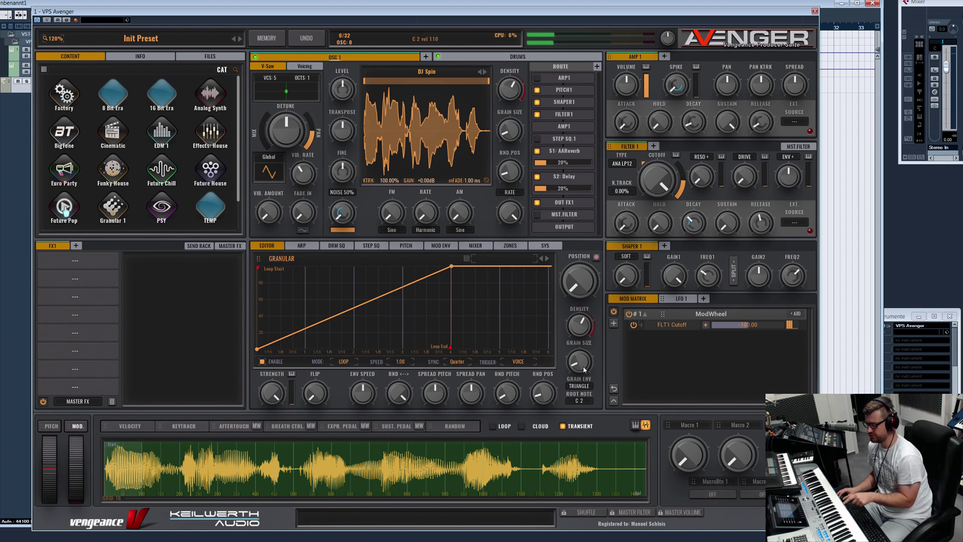
# Sweep the grain size, trying 25 ms, and leave it slightly larger than that
pyautogui.moveTo(583, 366); pyautogui.dragTo(599, 300)
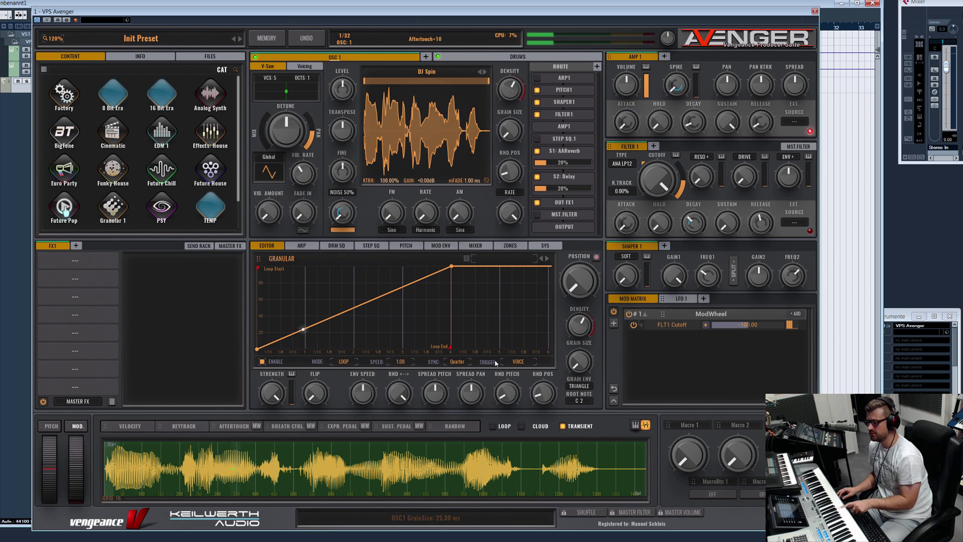
pyautogui.moveTo(592, 365)
pyautogui.mouseDown()
pyautogui.moveTo(592, 322)
pyautogui.moveTo(591, 346)
pyautogui.mouseUp()
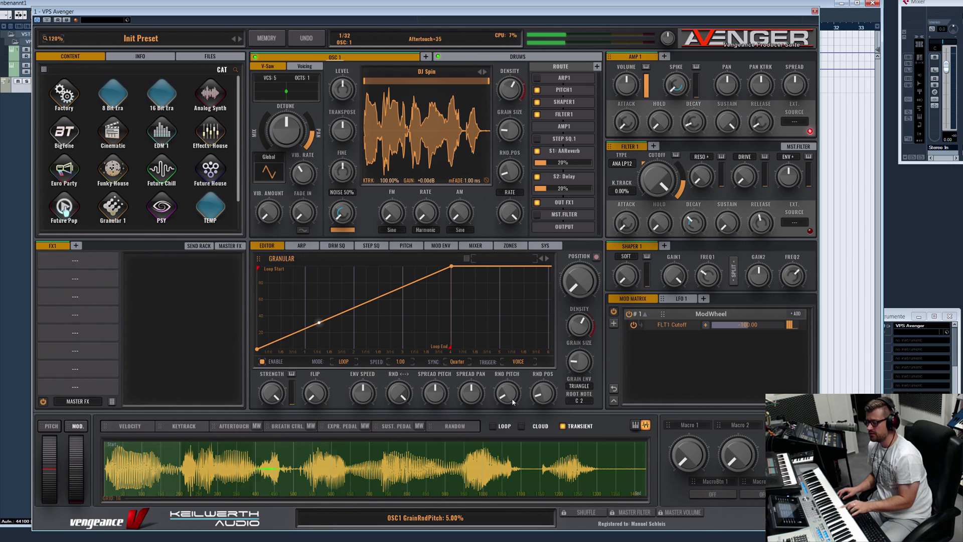
# Try the grain random pitch at 0.42% and at a higher amount, and transpose oscillator 1 by -4
pyautogui.moveTo(513, 403); pyautogui.dragTo(512, 417)
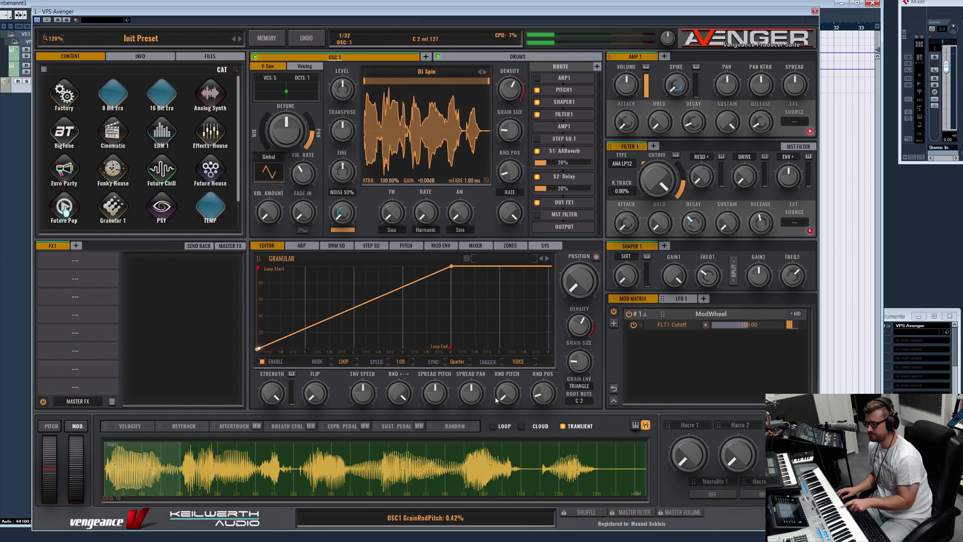
pyautogui.moveTo(496, 400); pyautogui.dragTo(524, 307)
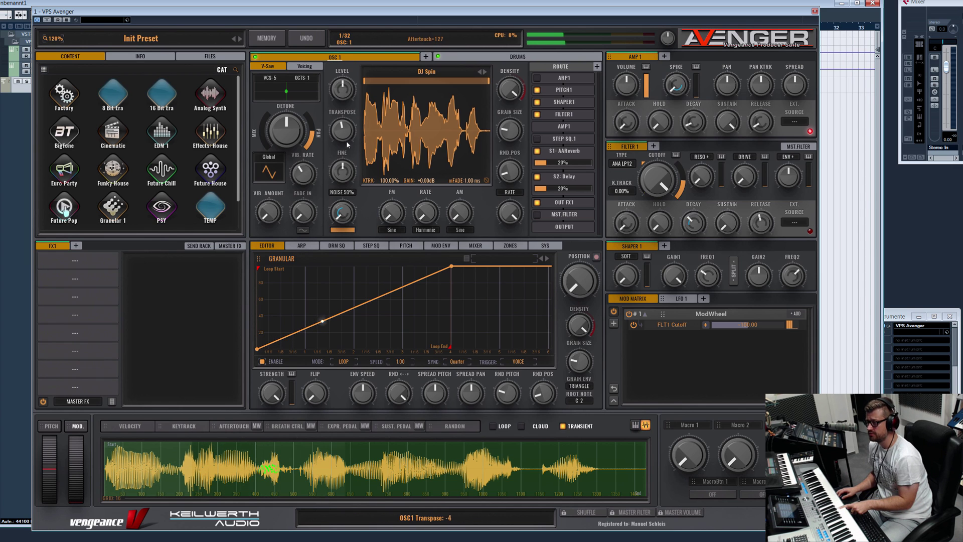
pyautogui.moveTo(353, 132)
pyautogui.mouseDown()
pyautogui.moveTo(356, 109)
pyautogui.moveTo(347, 145)
pyautogui.mouseUp()
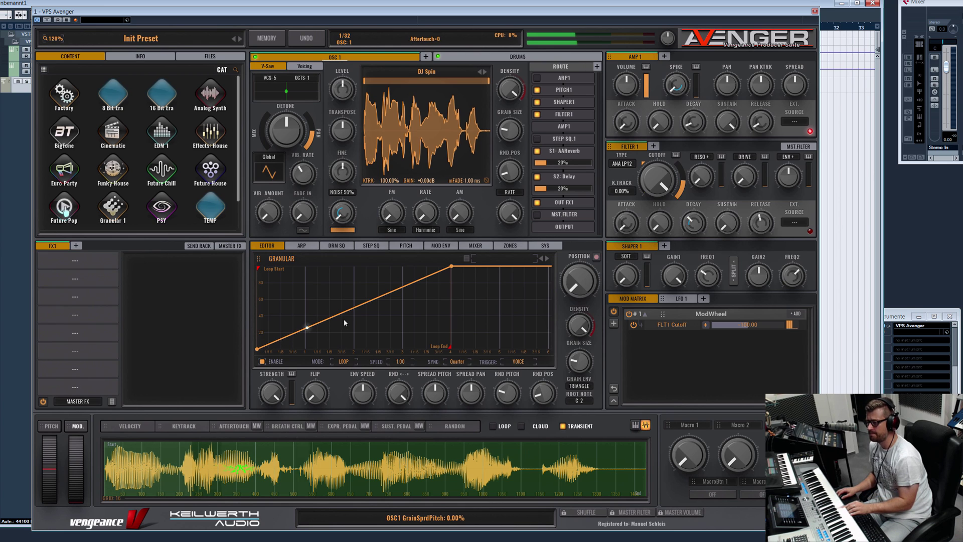
# Form a plateau at about 51.54% in the granular envelope and delete its two later points, keeping the middle one
pyautogui.moveTo(355, 307); pyautogui.dragTo(433, 306)
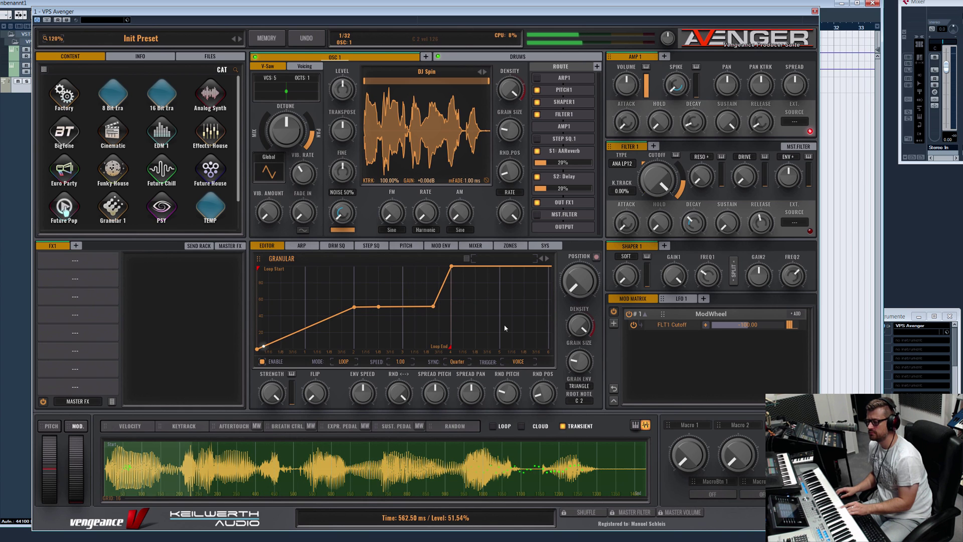
pyautogui.moveTo(432, 306); pyautogui.dragTo(431, 307)
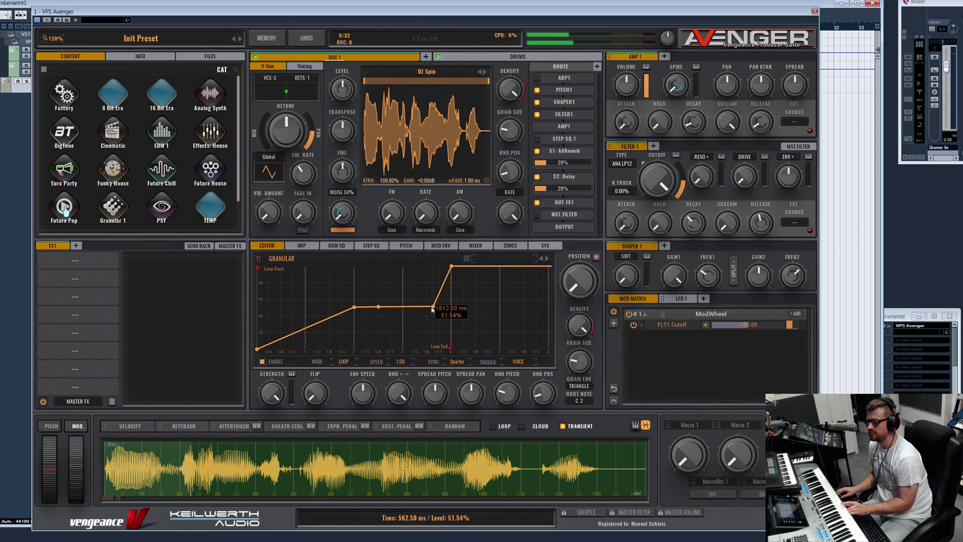
pyautogui.rightClick(432, 309)
pyautogui.click(446, 311)
pyautogui.rightClick(380, 309)
pyautogui.click(394, 312)
# Look through the list of granular envelope presets without loading one
pyautogui.click(515, 261)
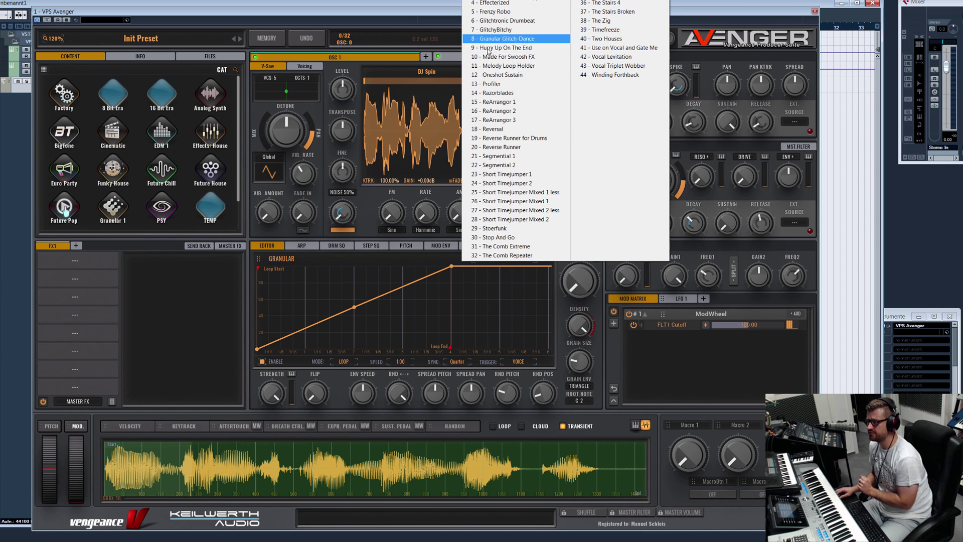
pyautogui.click(414, 284)
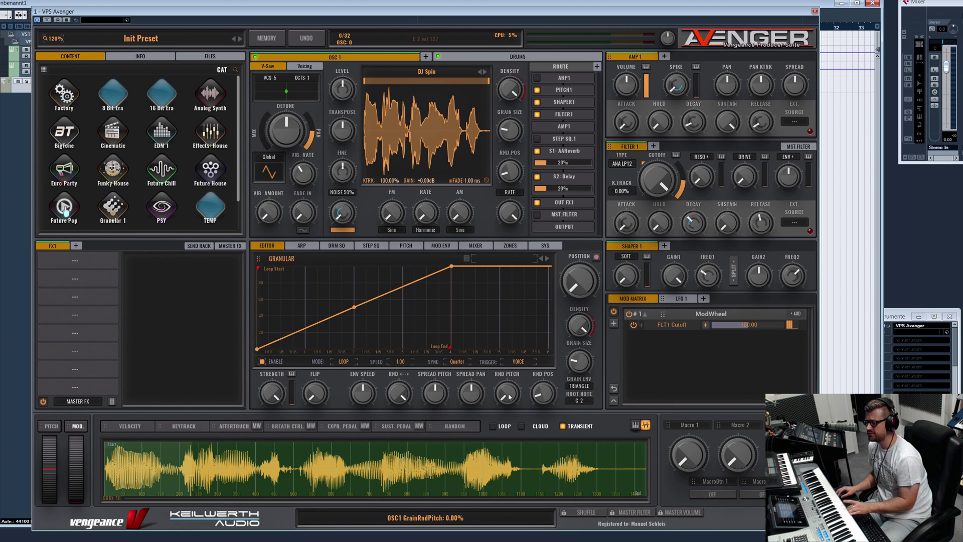
# Try a grain random pitch of 1.25% and a random position of 89.58%, and return both to 0%
pyautogui.scroll(1, 509, 397)
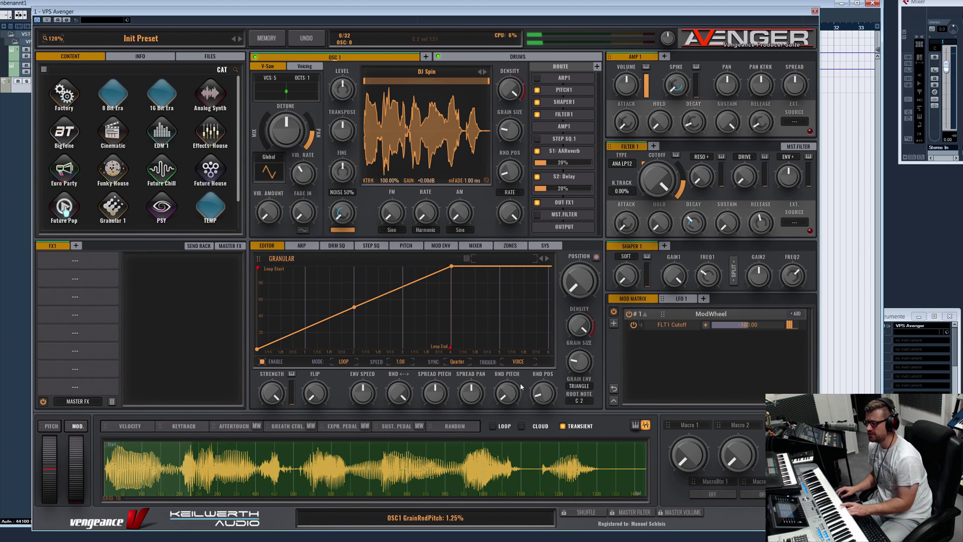
pyautogui.moveTo(545, 393); pyautogui.dragTo(559, 328)
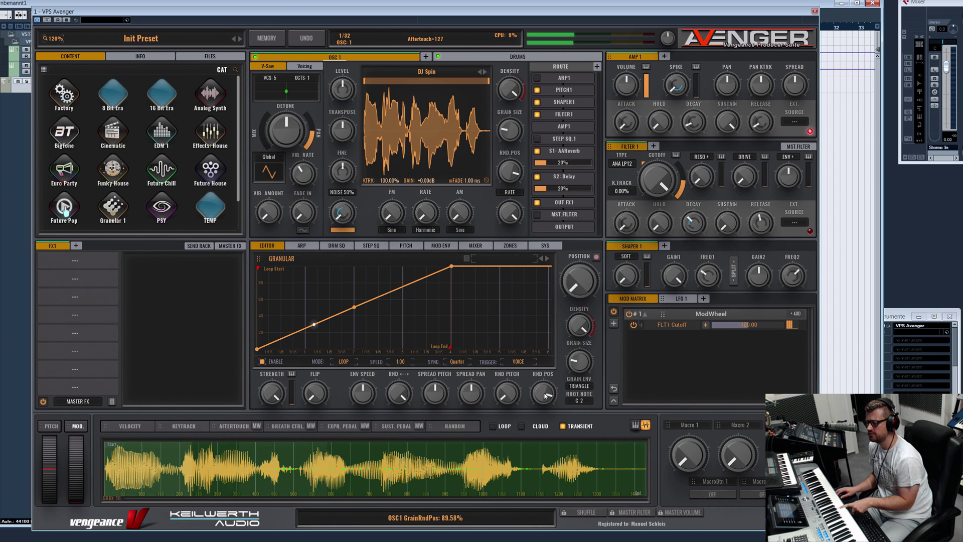
pyautogui.moveTo(546, 408); pyautogui.dragTo(552, 471)
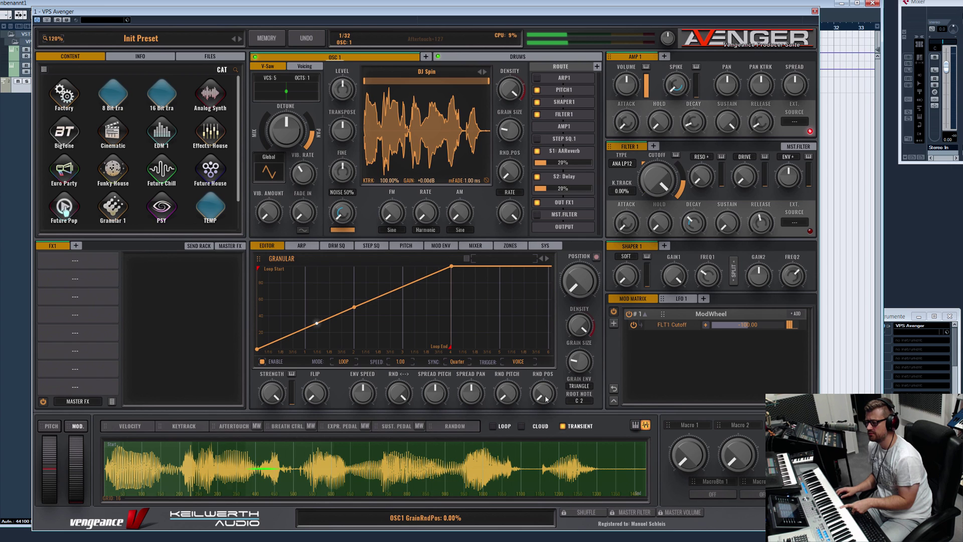
pyautogui.moveTo(552, 362); pyautogui.dragTo(536, 462)
pyautogui.moveTo(543, 396); pyautogui.dragTo(524, 410)
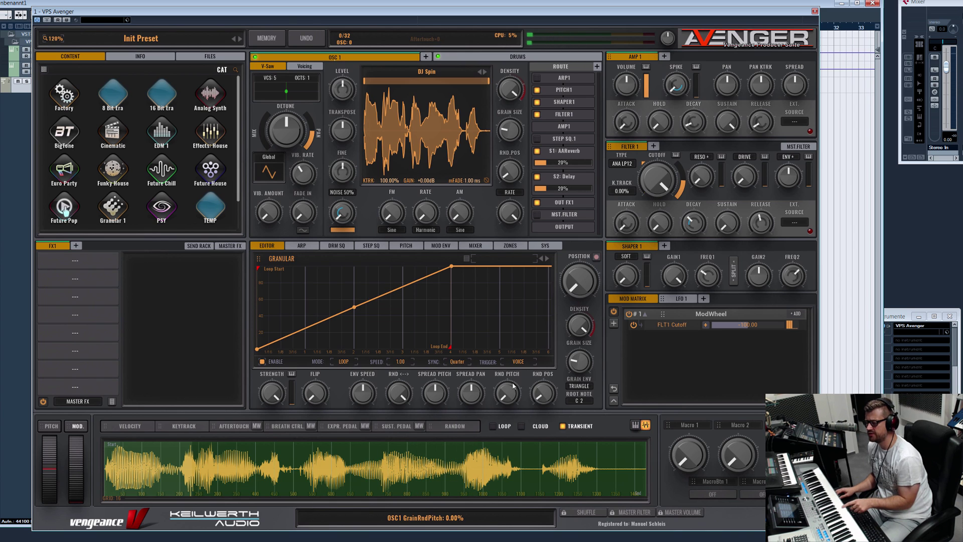
# Sweep the grain random position, leaving it at about 5.96%, and raise the grain random pitch to about 13.58%
pyautogui.moveTo(547, 394); pyautogui.dragTo(551, 272)
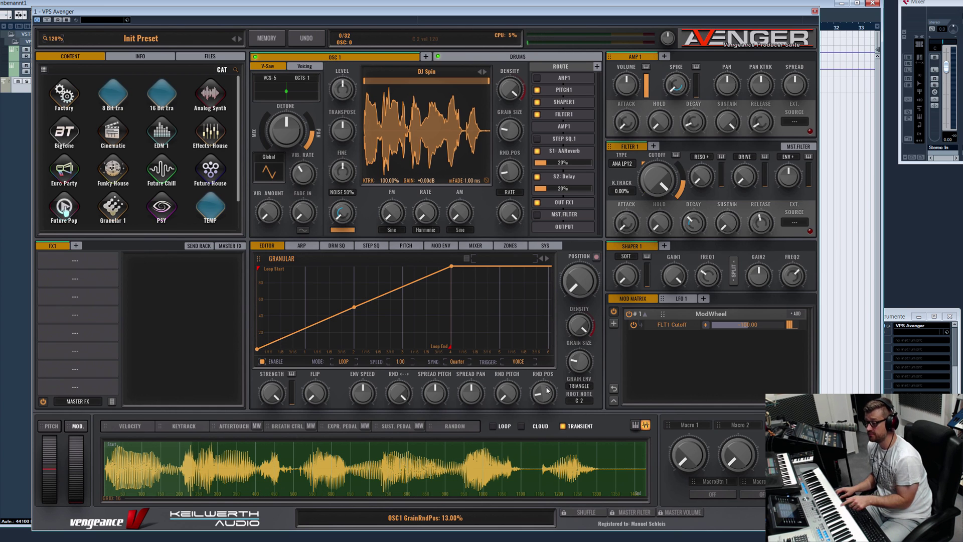
pyautogui.moveTo(541, 393); pyautogui.dragTo(546, 419)
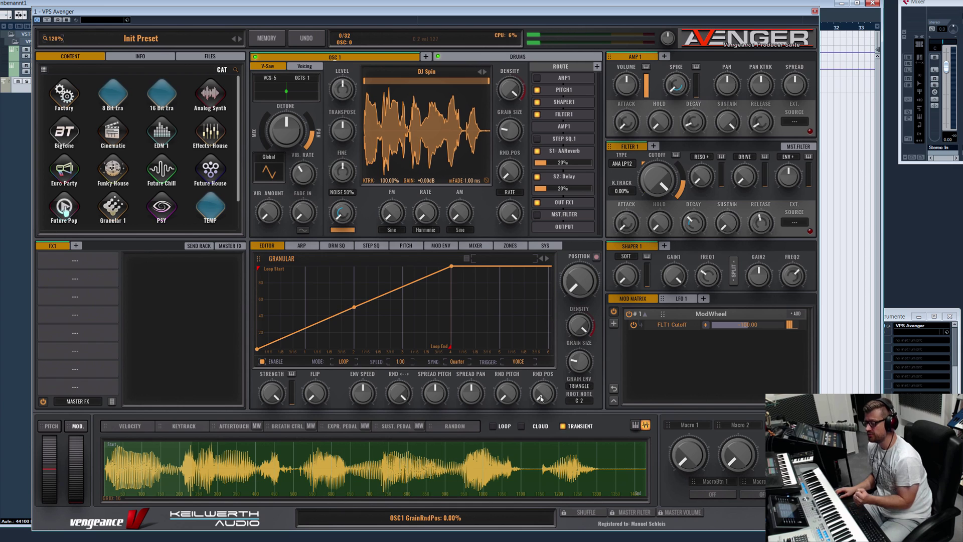
pyautogui.moveTo(543, 404); pyautogui.dragTo(545, 399)
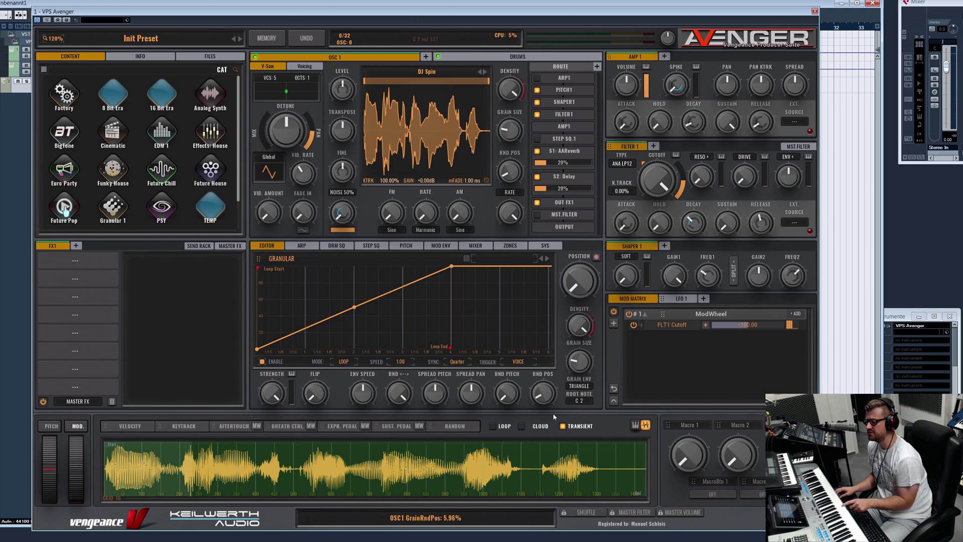
pyautogui.moveTo(549, 390); pyautogui.dragTo(518, 309)
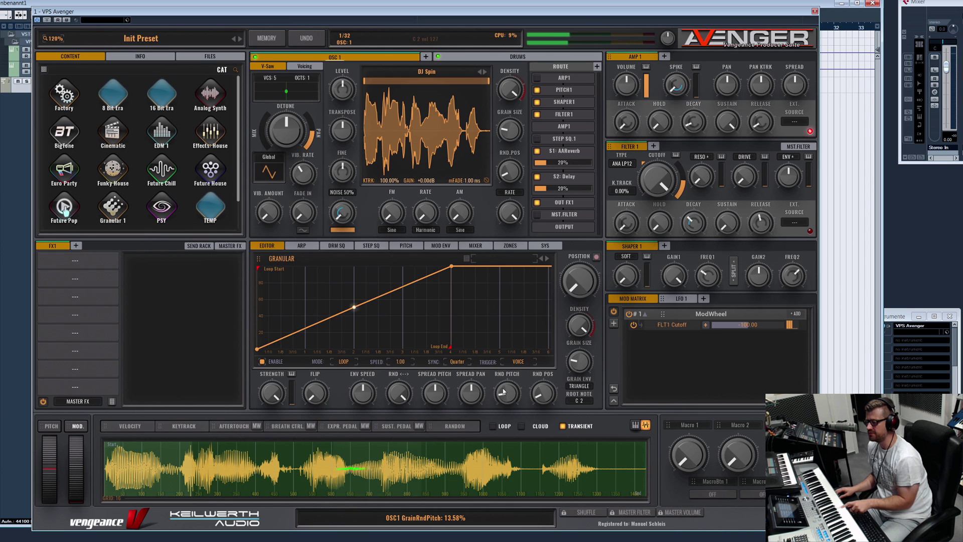
pyautogui.moveTo(545, 394)
pyautogui.mouseDown()
pyautogui.moveTo(548, 381)
pyautogui.moveTo(548, 402)
pyautogui.mouseUp()
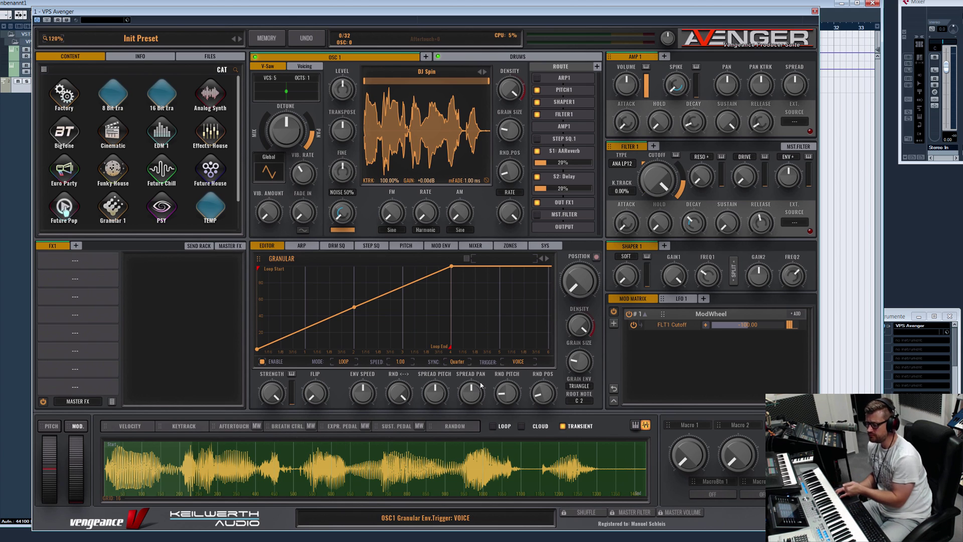
# Sweep the grain pan spread and return it to 0%, and try a pitch spread before resetting it to neutral
pyautogui.moveTo(477, 393); pyautogui.dragTo(478, 386)
pyautogui.scroll(3, 478, 388)
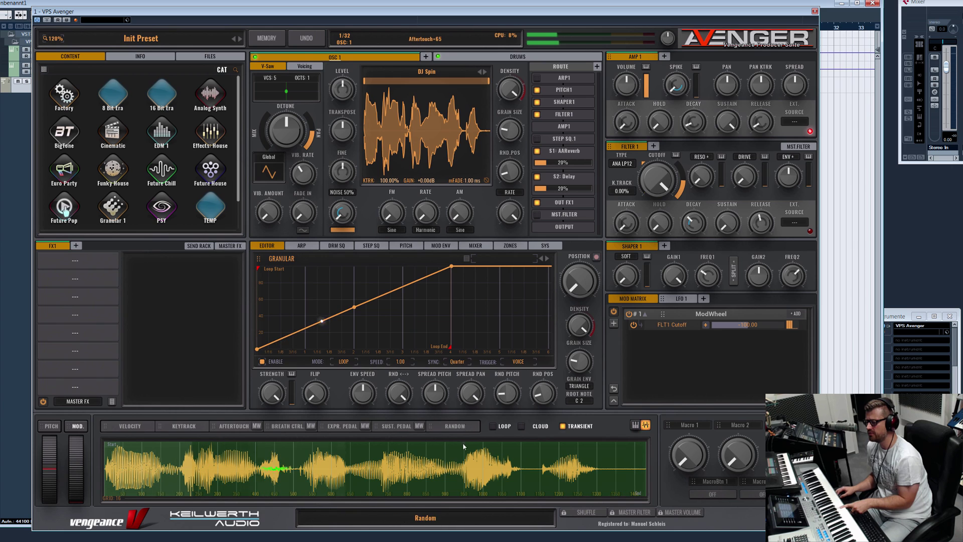
pyautogui.moveTo(476, 397); pyautogui.dragTo(480, 434)
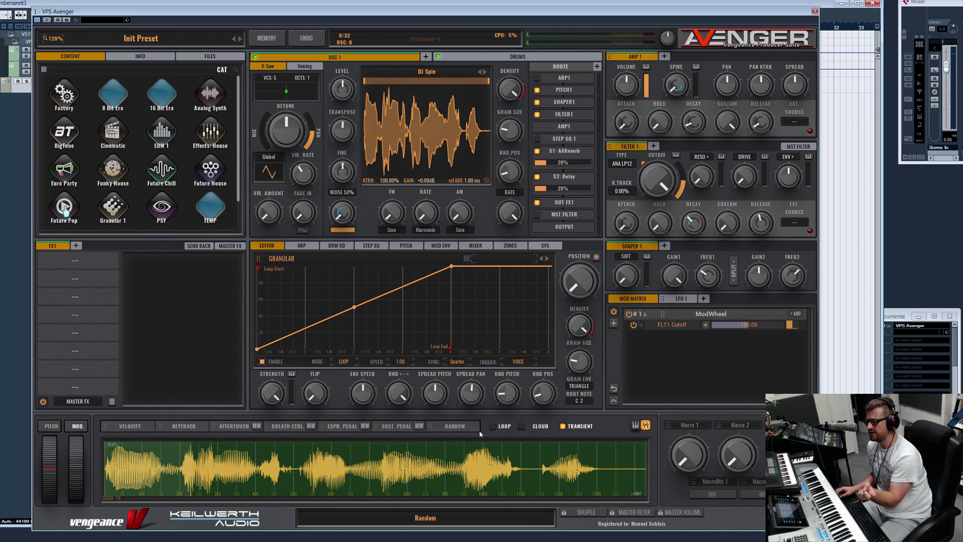
pyautogui.moveTo(479, 422); pyautogui.dragTo(457, 436)
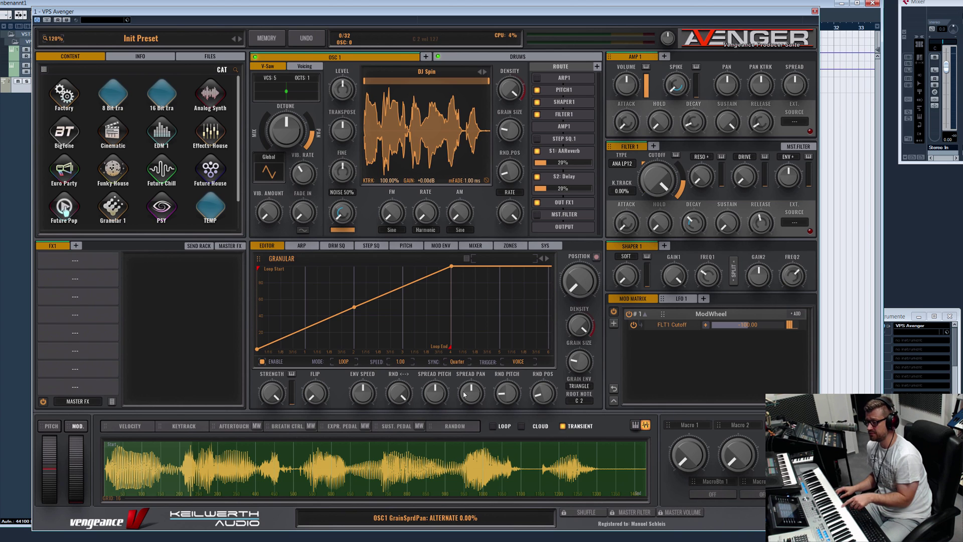
pyautogui.moveTo(435, 401)
pyautogui.mouseDown()
pyautogui.moveTo(450, 349)
pyautogui.moveTo(435, 447)
pyautogui.moveTo(446, 396)
pyautogui.mouseUp()
pyautogui.doubleClick(445, 395)
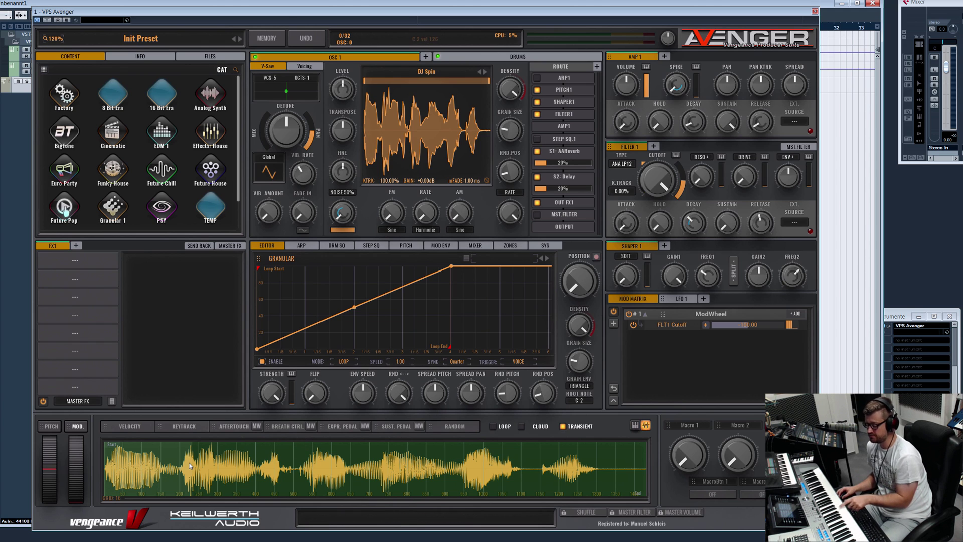
# Sweep the grain random direction between minimum and 100%, with density at 10.88 grains per second and grain size at 1000 ms
pyautogui.moveTo(395, 401); pyautogui.dragTo(413, 442)
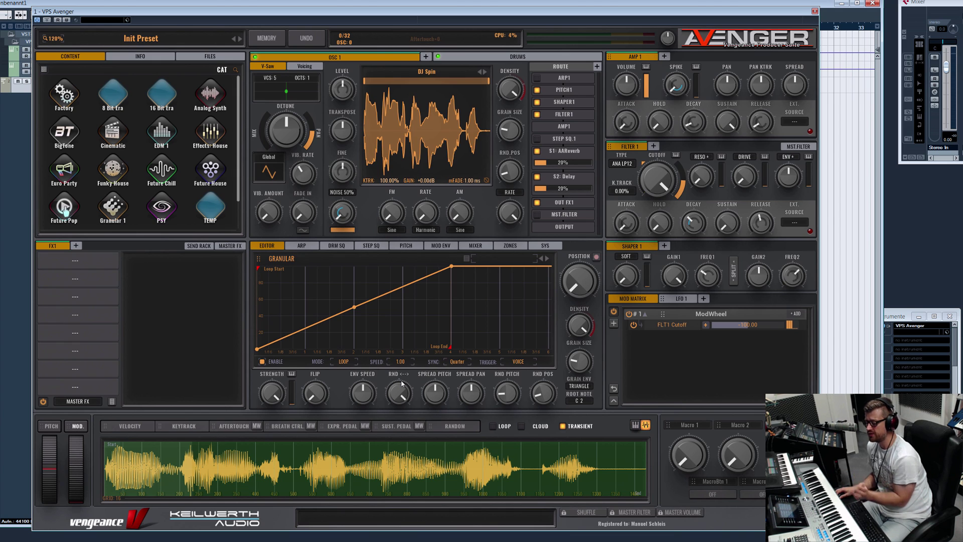
pyautogui.moveTo(402, 384); pyautogui.dragTo(405, 436)
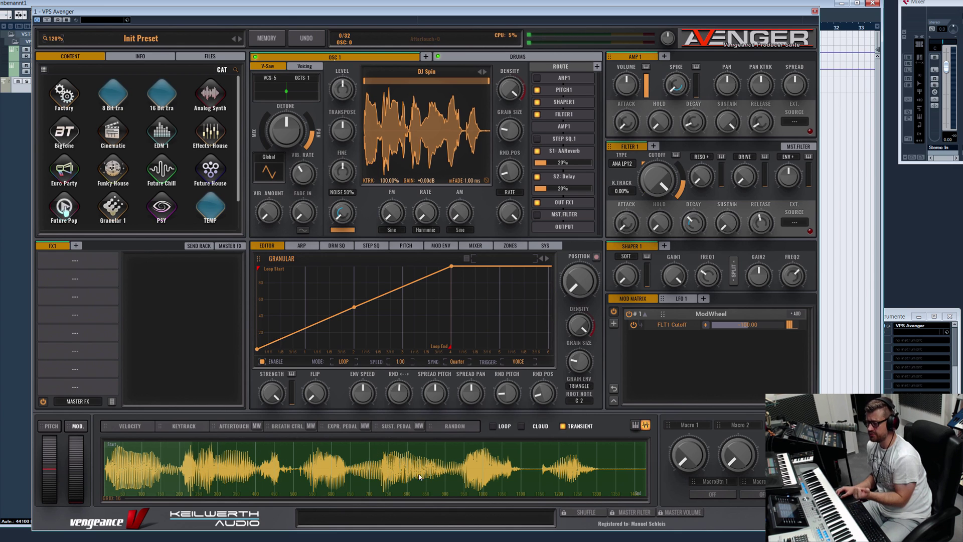
pyautogui.moveTo(405, 402); pyautogui.dragTo(407, 450)
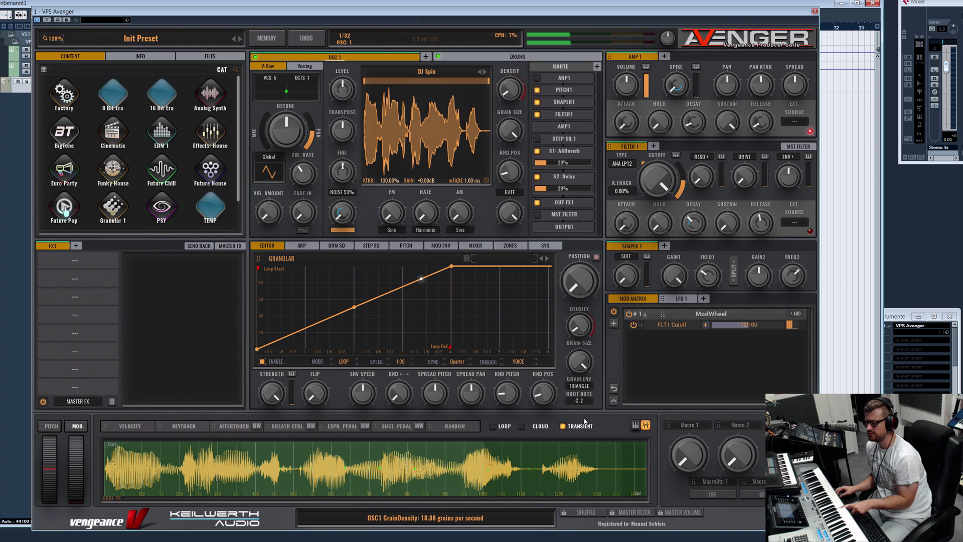
pyautogui.moveTo(398, 393); pyautogui.dragTo(417, 289)
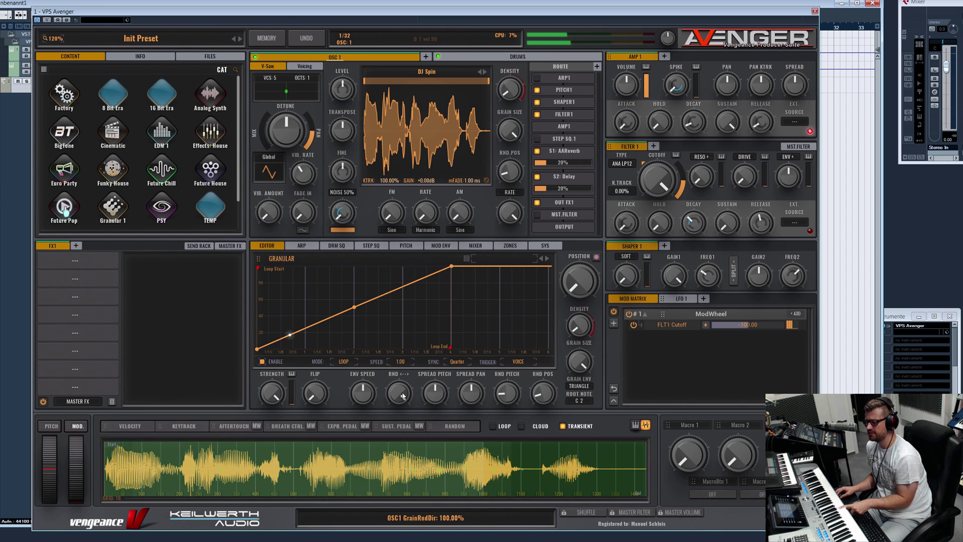
pyautogui.moveTo(397, 440); pyautogui.dragTo(413, 357)
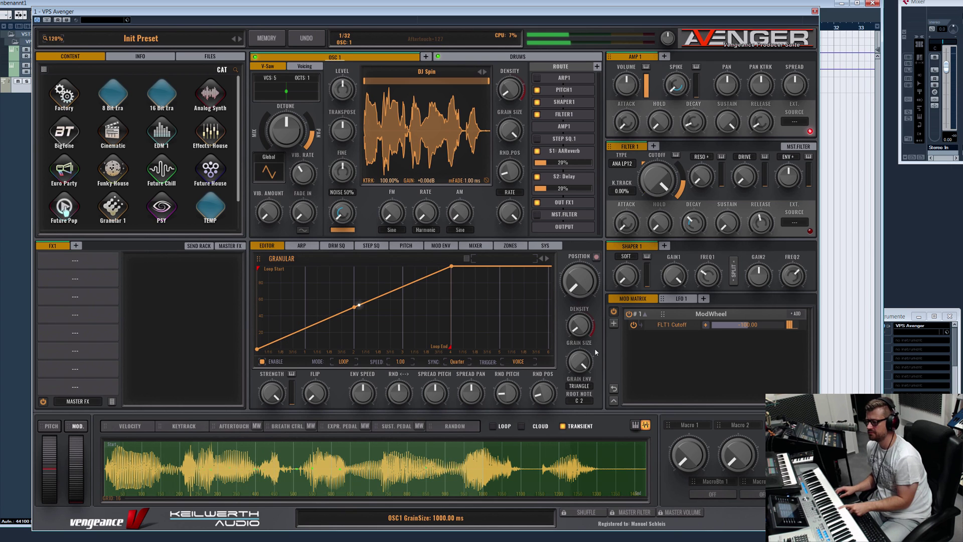
# Raise the grain density and shorten the grain size to about 138.75 ms
pyautogui.moveTo(583, 337); pyautogui.dragTo(589, 256)
pyautogui.moveTo(580, 357); pyautogui.dragTo(581, 433)
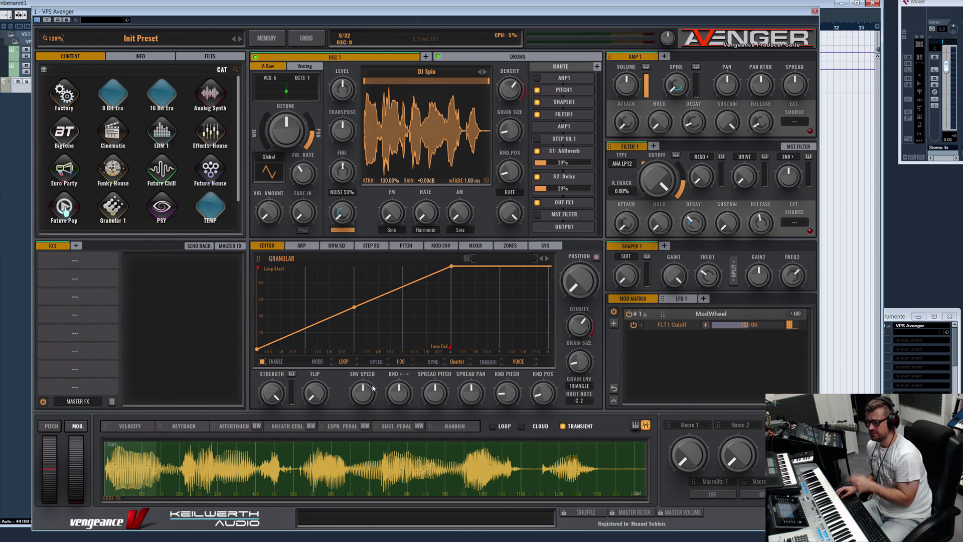
# Try a granular envelope speed of 0.18 and return it to 1.00, and raise the grain position to about 75.42%
pyautogui.moveTo(373, 402); pyautogui.dragTo(388, 440)
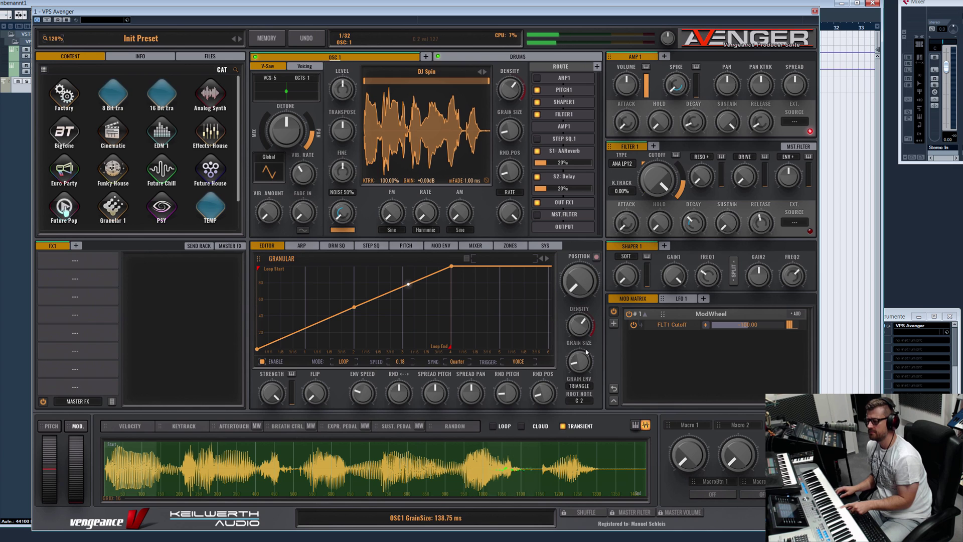
pyautogui.moveTo(365, 389); pyautogui.dragTo(335, 311)
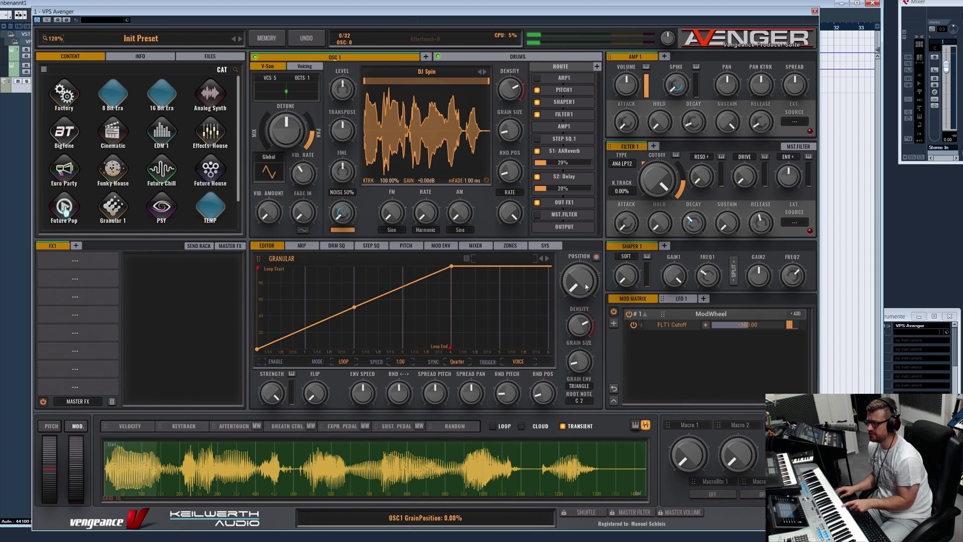
pyautogui.moveTo(579, 284); pyautogui.dragTo(589, 219)
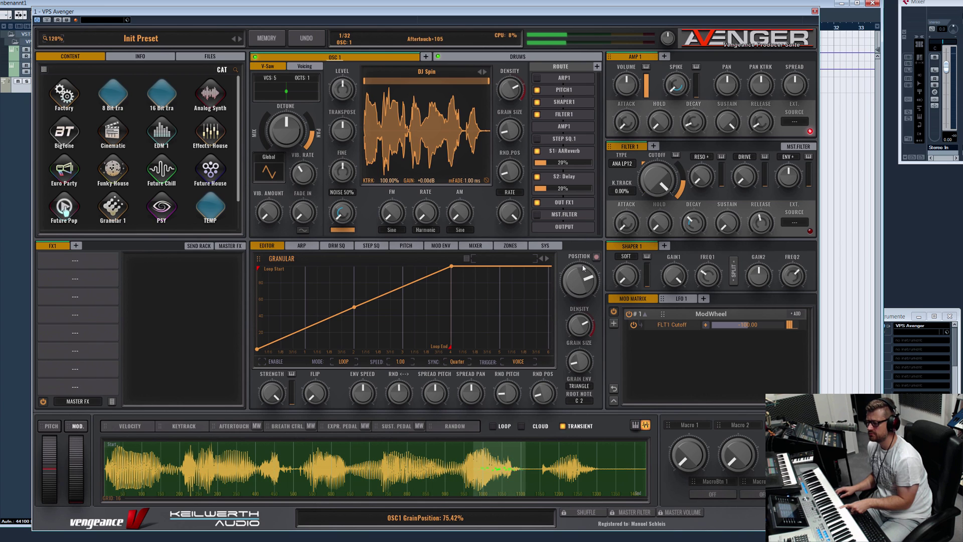
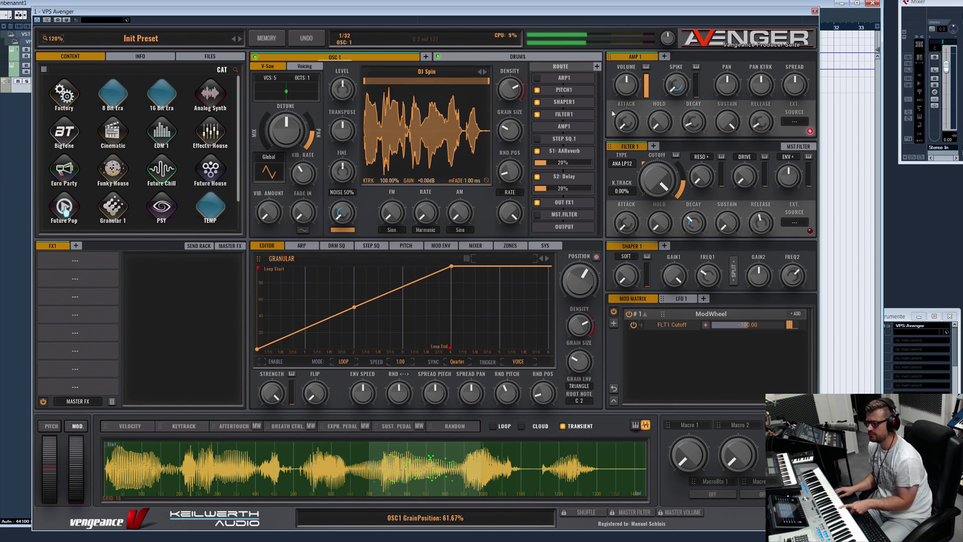
# Sweep the grain position up, down to about 21.75% and to its minimum, and shorten the grain size to about 88 ms
pyautogui.moveTo(582, 283); pyautogui.dragTo(587, 249)
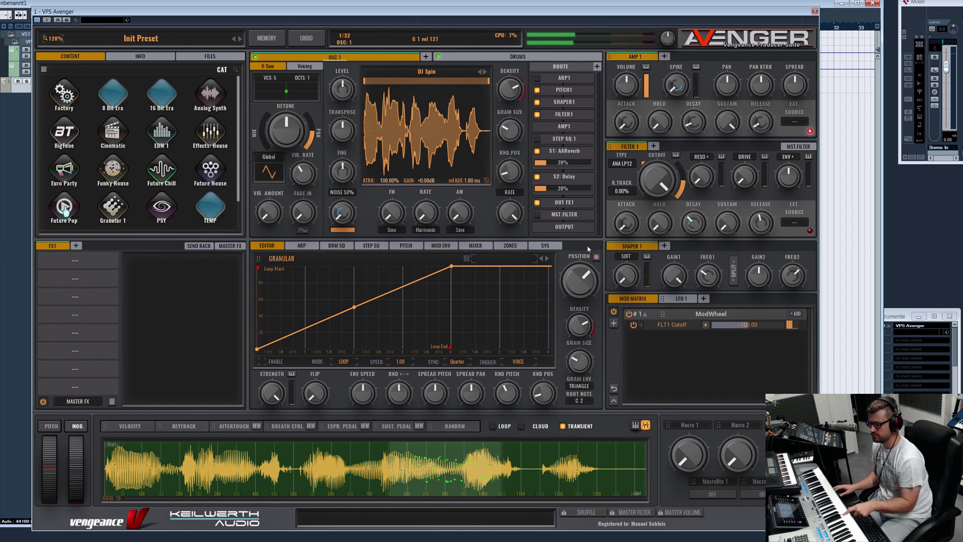
pyautogui.moveTo(582, 278); pyautogui.dragTo(598, 465)
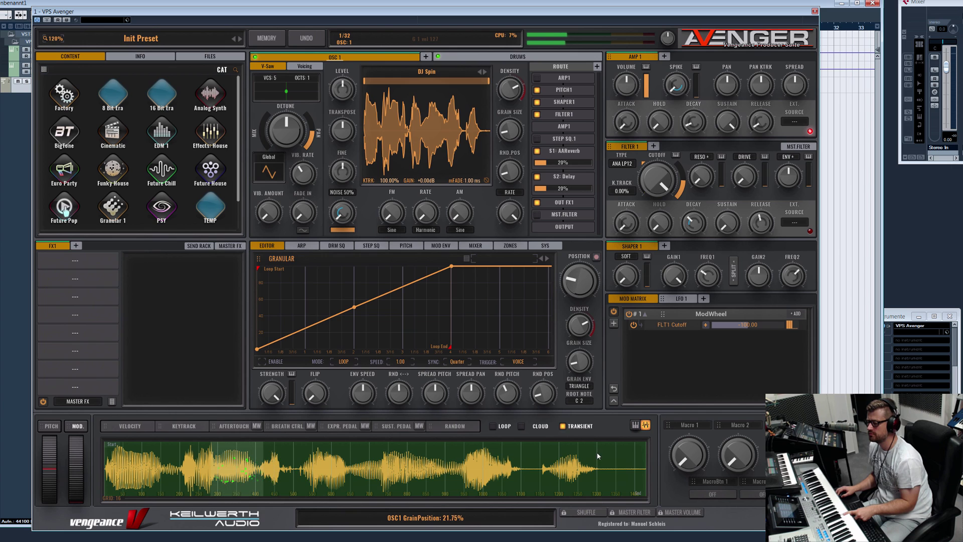
pyautogui.moveTo(582, 360); pyautogui.dragTo(590, 407)
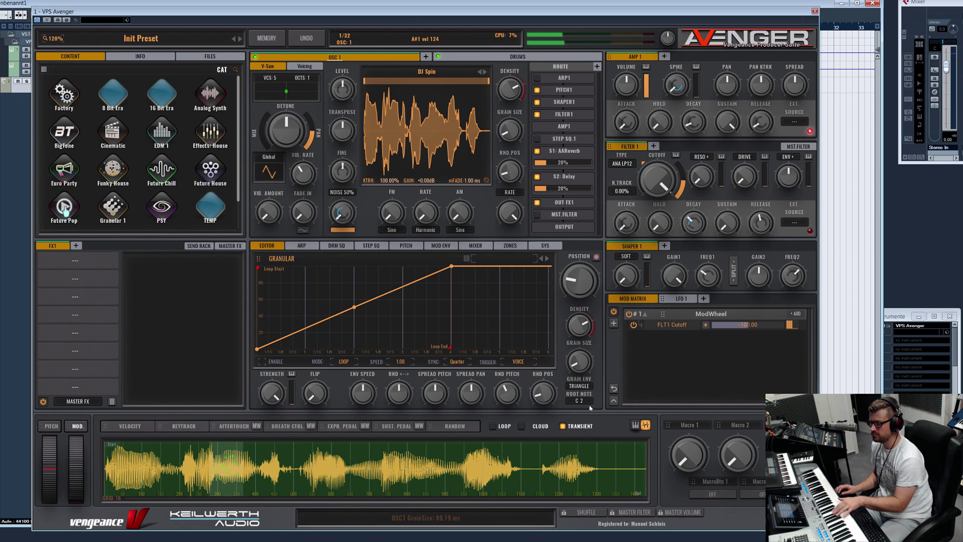
pyautogui.moveTo(575, 294); pyautogui.dragTo(597, 489)
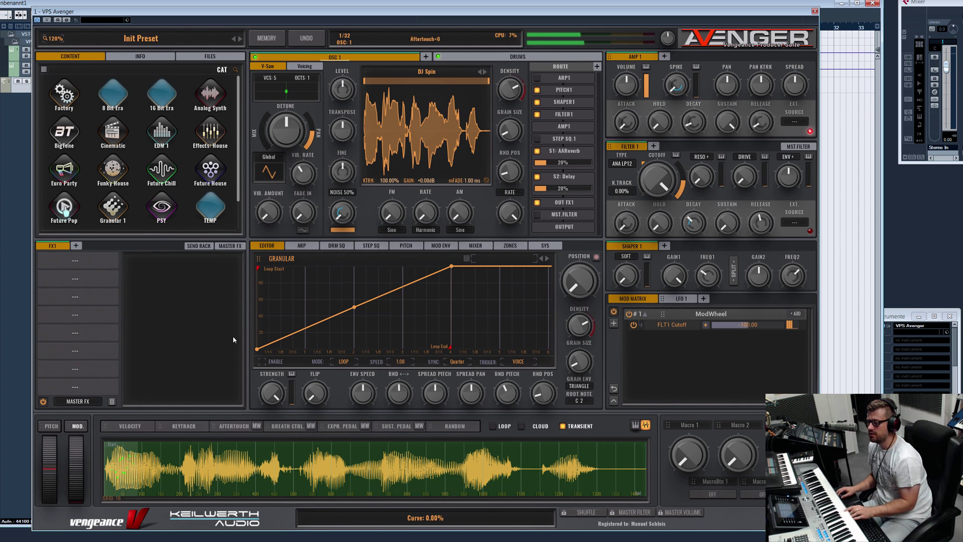
# Enable the granular envelope, try its flip at the maximum setting, and switch the envelope off again
pyautogui.click(261, 361)
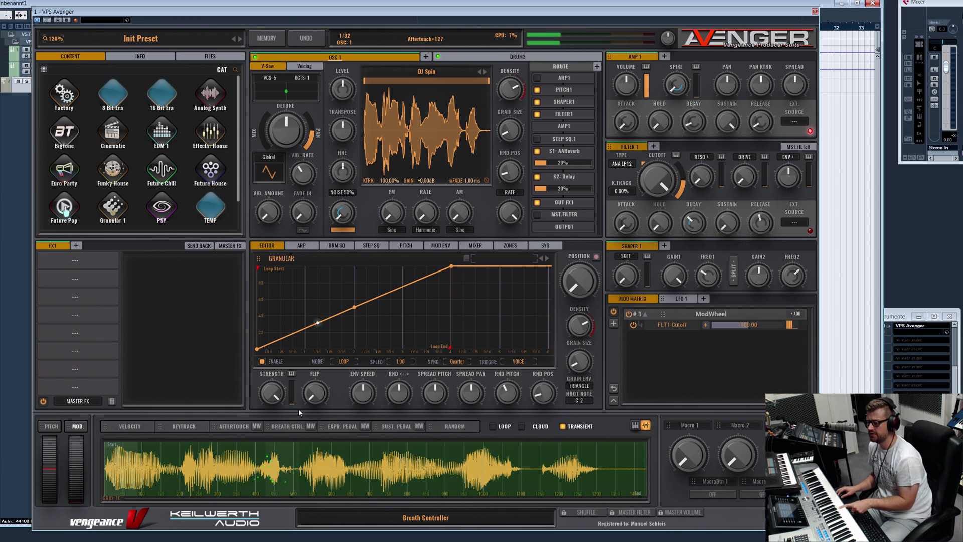
pyautogui.moveTo(312, 398); pyautogui.dragTo(334, 272)
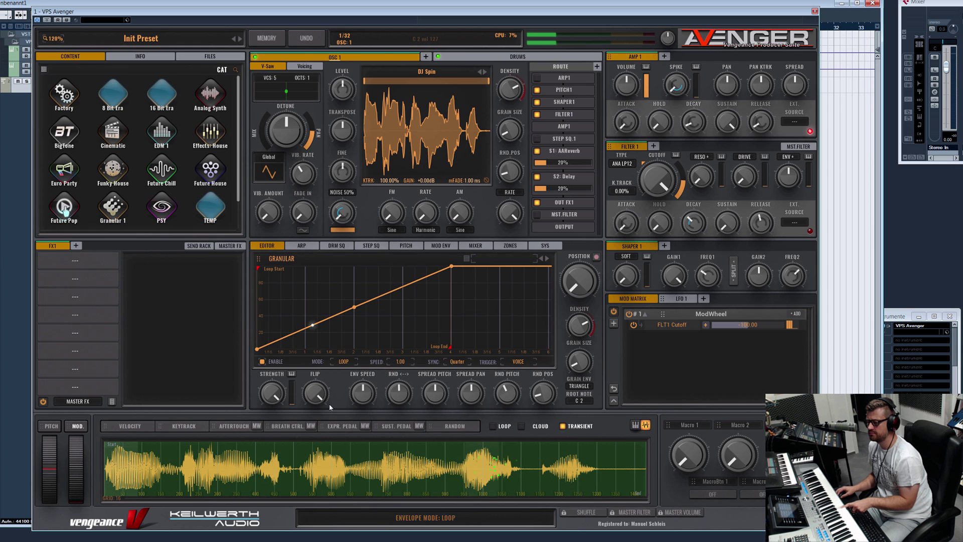
pyautogui.moveTo(329, 401); pyautogui.dragTo(315, 489)
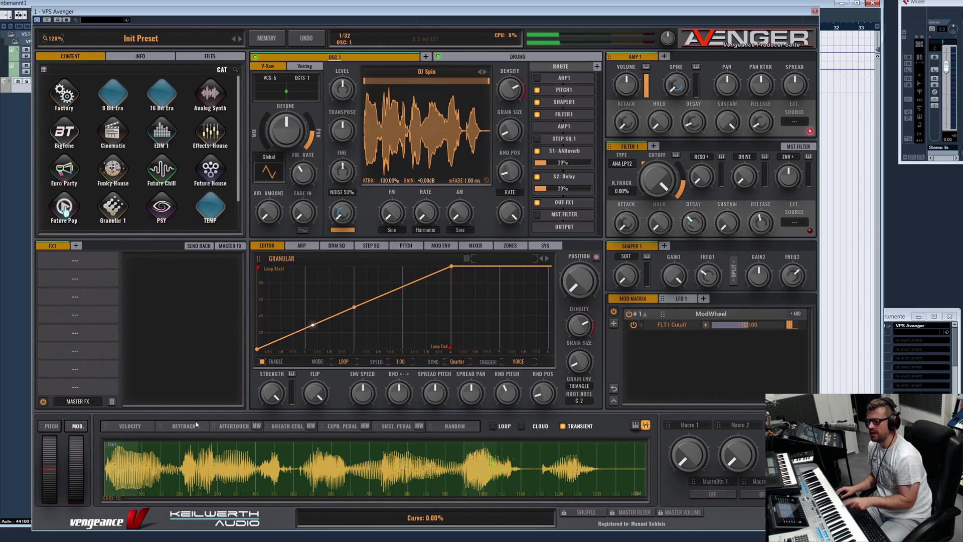
pyautogui.click(261, 362)
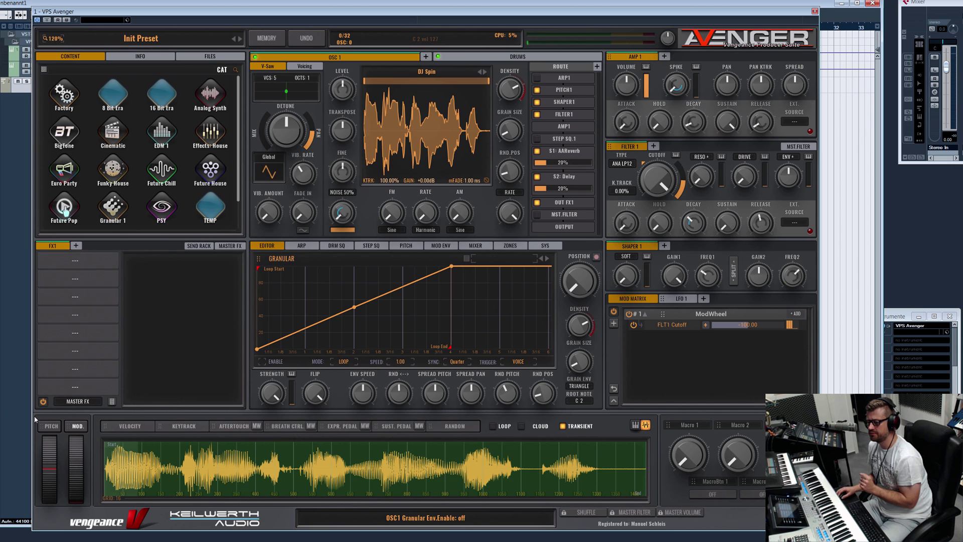
# Route the mod wheel to oscillator 1's grain position and transpose, and disable its filter 1 cutoff routing
pyautogui.moveTo(77, 426); pyautogui.dragTo(559, 123)
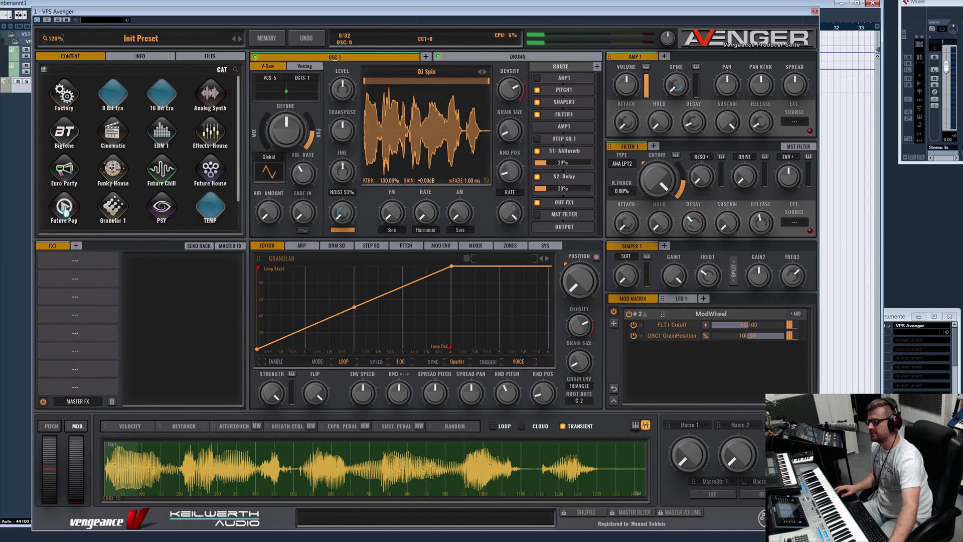
pyautogui.moveTo(81, 429); pyautogui.dragTo(332, 124)
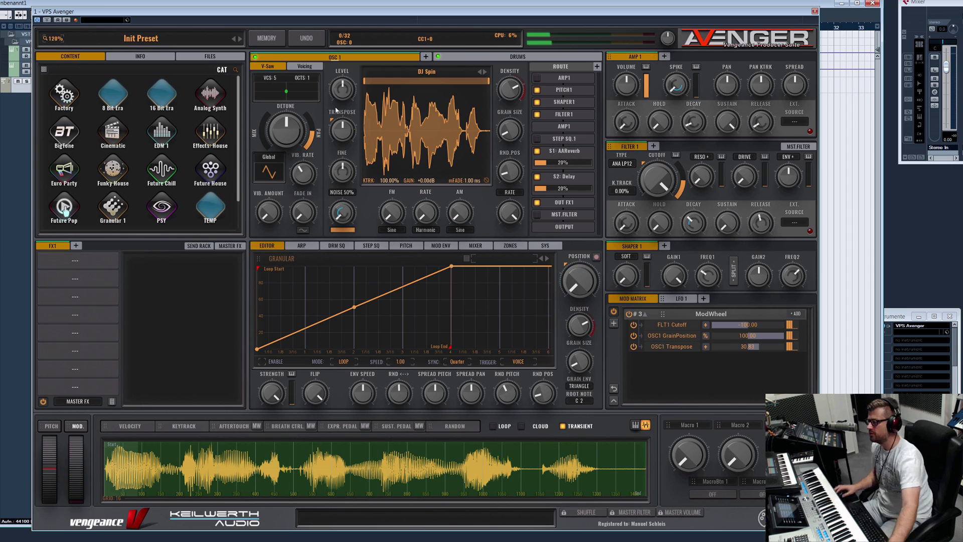
pyautogui.click(633, 325)
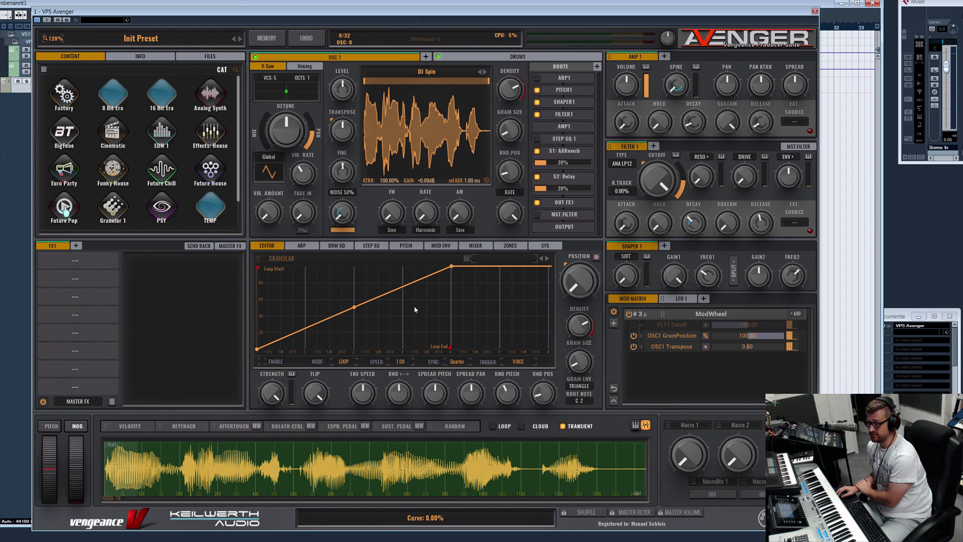
# View the shape and settings of modulation envelope 1 and return to the granular editor
pyautogui.click(438, 246)
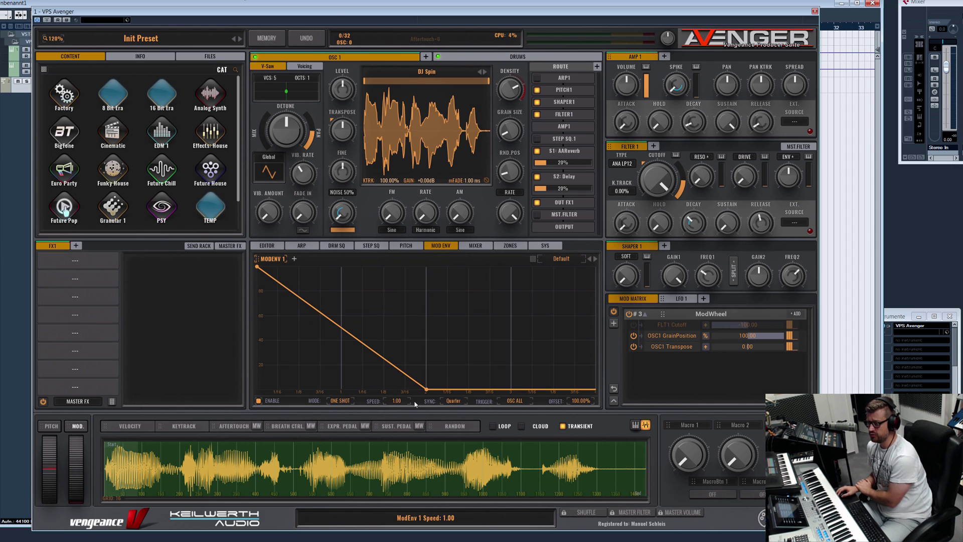
pyautogui.click(277, 246)
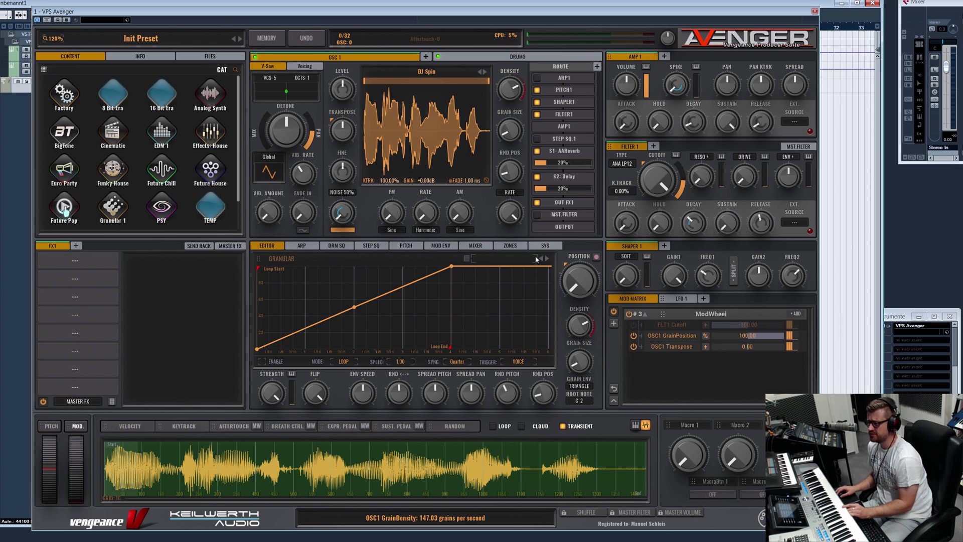
# Try the Granular Factory Vocals samples Gaga Baby and Hey DJ in oscillator 1, and enable the granular envelope
pyautogui.click(449, 72)
pyautogui.click(492, 154)
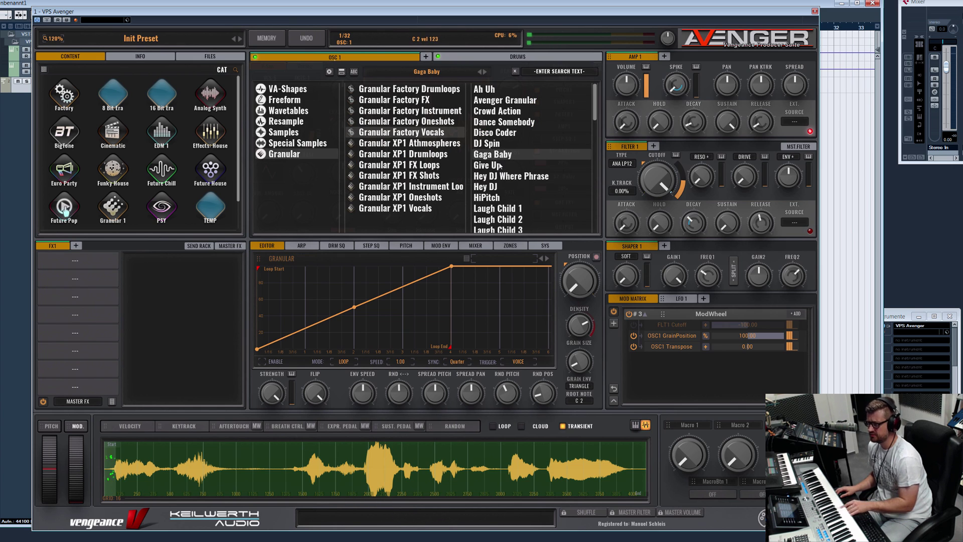
pyautogui.click(502, 191)
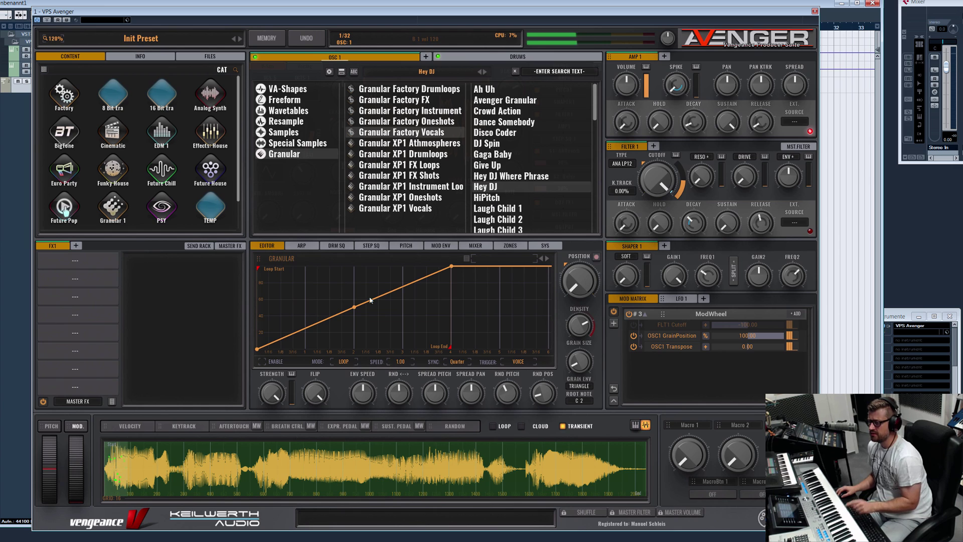
pyautogui.click(261, 362)
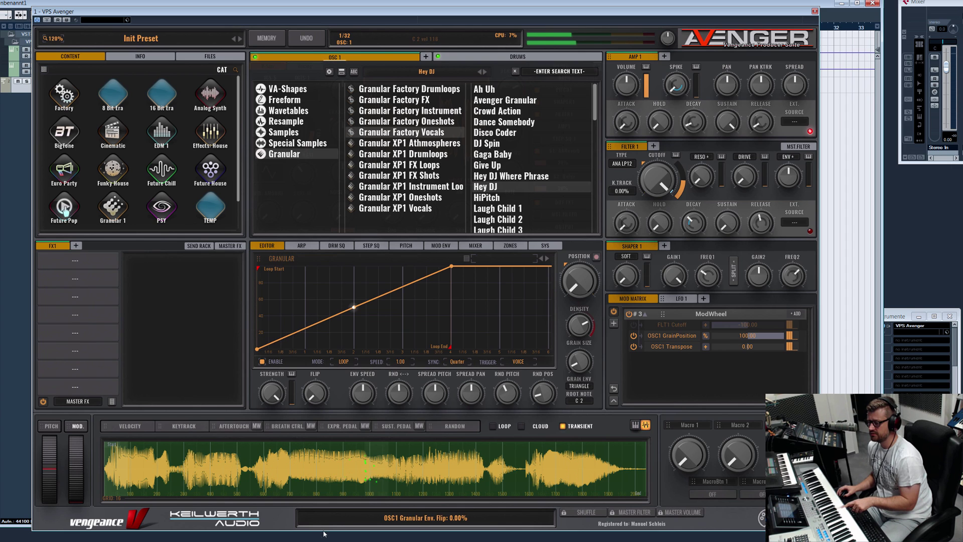
# Audition the vocal sample Litte Baby 7 and load Litte Baby 5 into oscillator 1
pyautogui.scroll(-6, 467, 191)
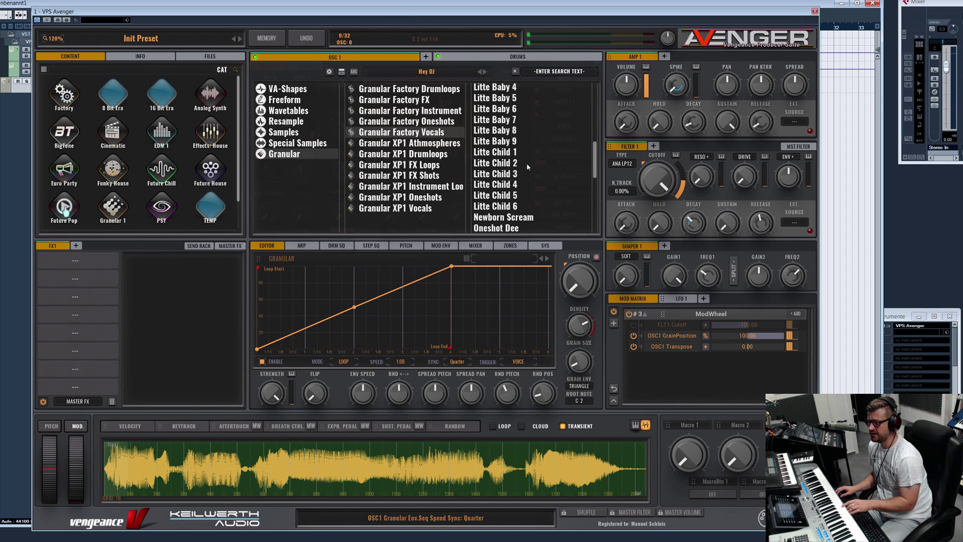
pyautogui.click(537, 119)
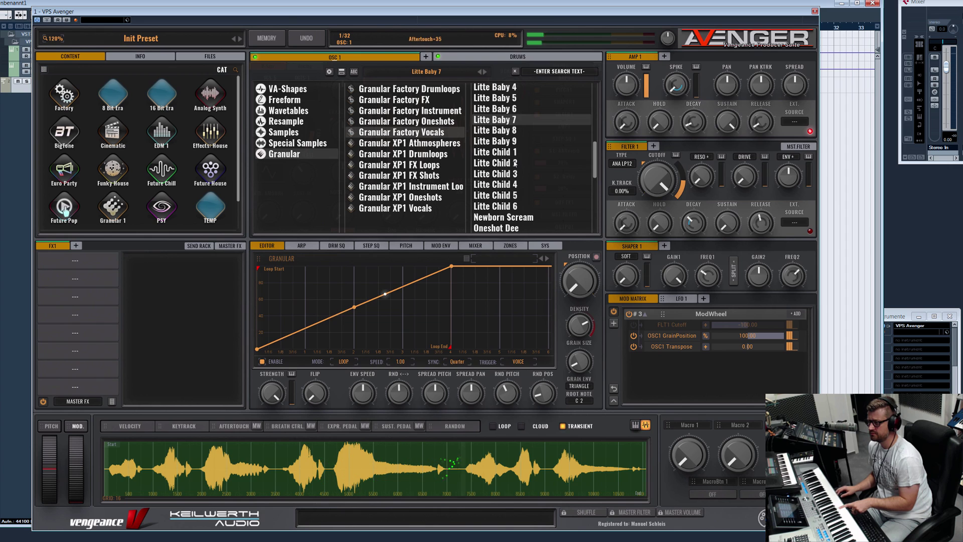
pyautogui.click(522, 97)
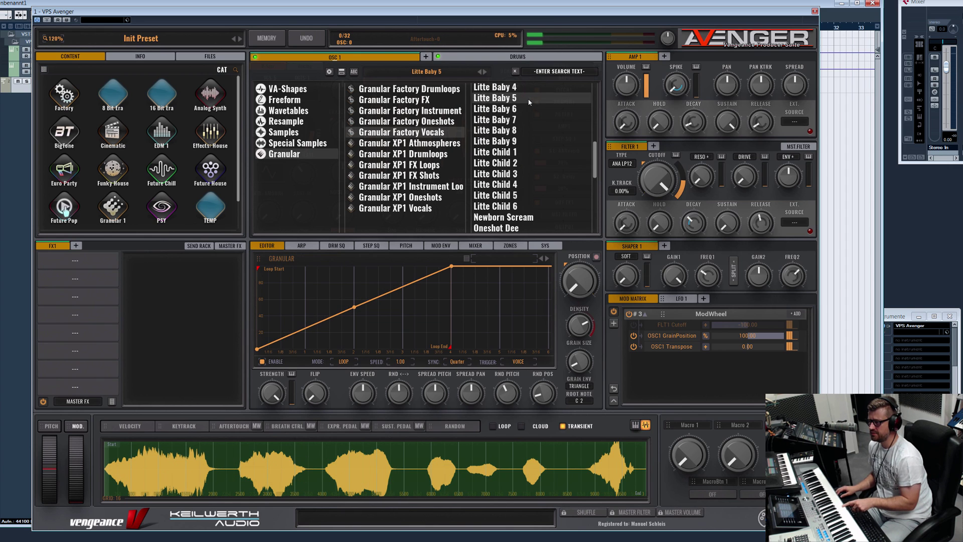
pyautogui.doubleClick(530, 100)
# Slow the granular envelope to a speed of 0.17, switch the envelope off and raise the grain position
pyautogui.moveTo(362, 393); pyautogui.dragTo(364, 453)
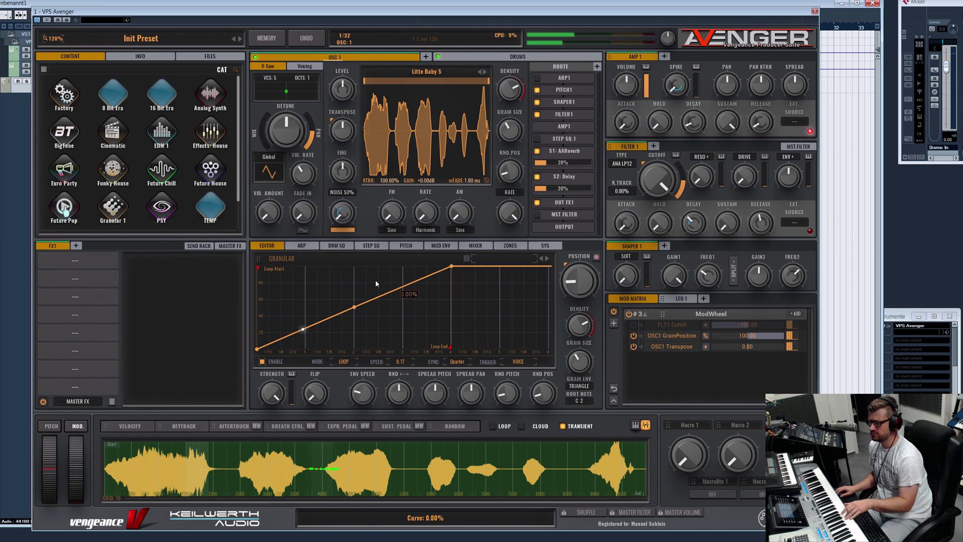
pyautogui.click(262, 361)
pyautogui.moveTo(580, 281); pyautogui.dragTo(589, 230)
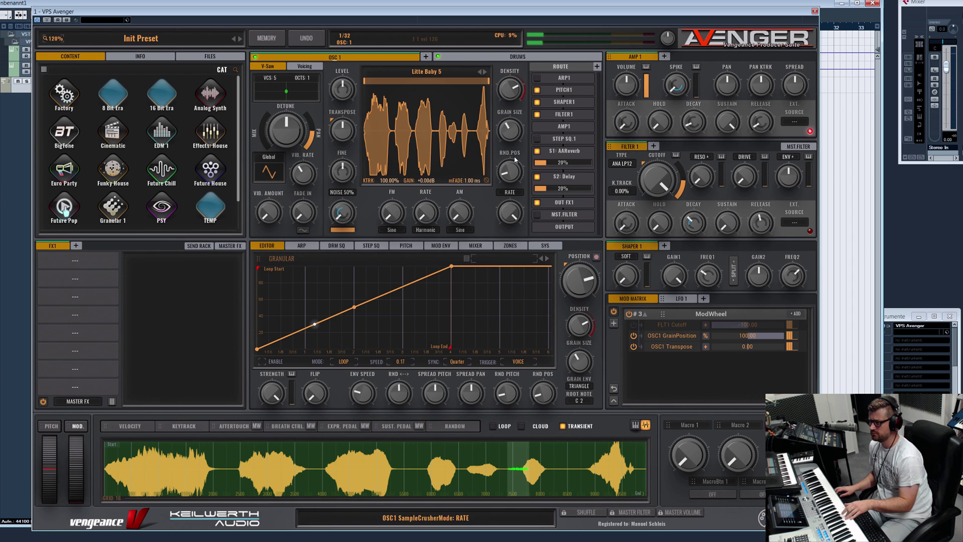
# Step through Litte Baby 6 to Litte Baby 7 and lower the grain position
pyautogui.click(486, 70)
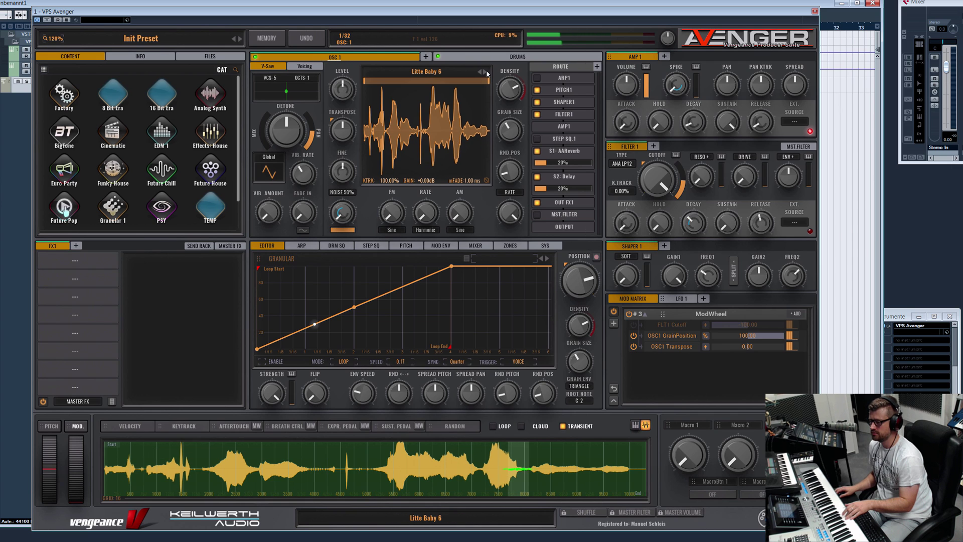
pyautogui.click(486, 70)
pyautogui.moveTo(588, 273)
pyautogui.mouseDown()
pyautogui.moveTo(586, 332)
pyautogui.moveTo(583, 192)
pyautogui.moveTo(559, 540)
pyautogui.mouseUp()
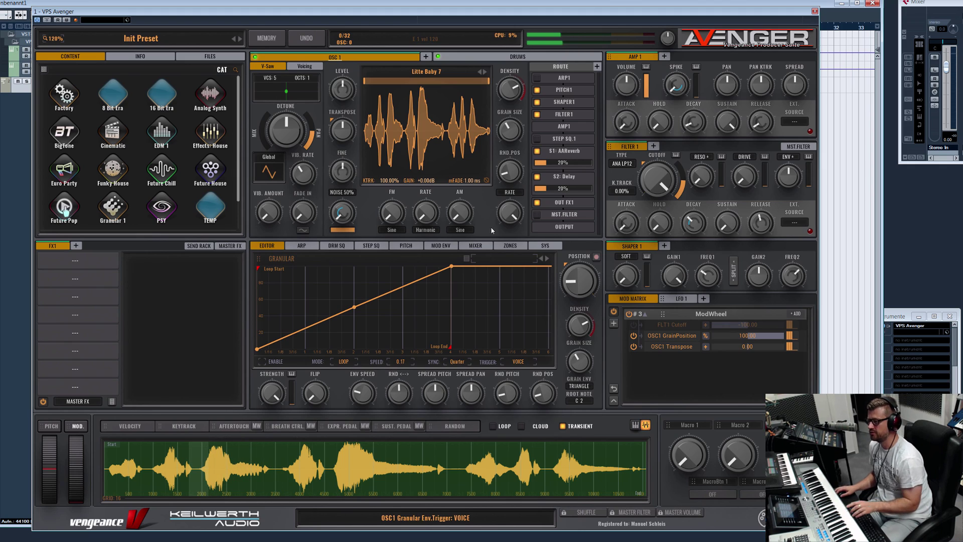
# Open the oscillator's sample browser and look through the Granular Factory Vocals list for another sample
pyautogui.click(419, 71)
pyautogui.scroll(-3, 537, 148)
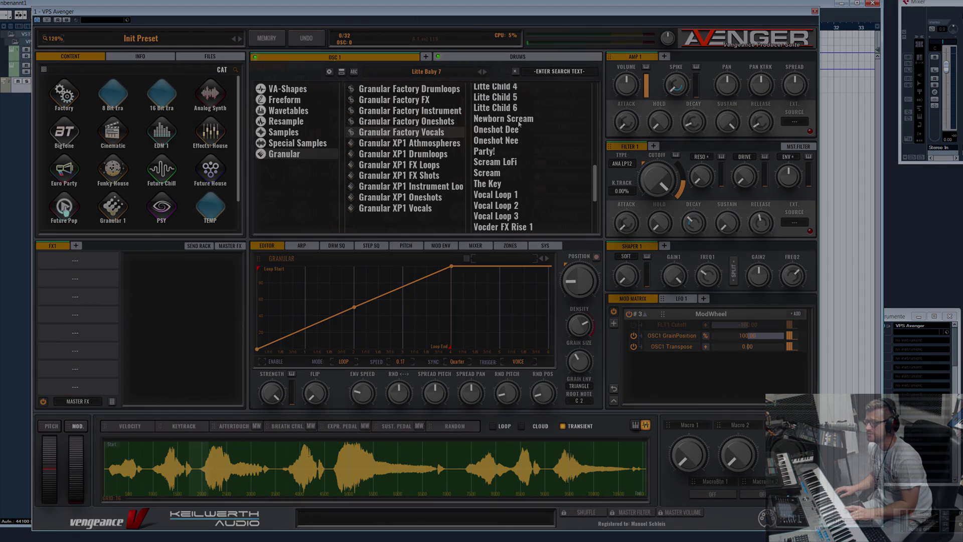